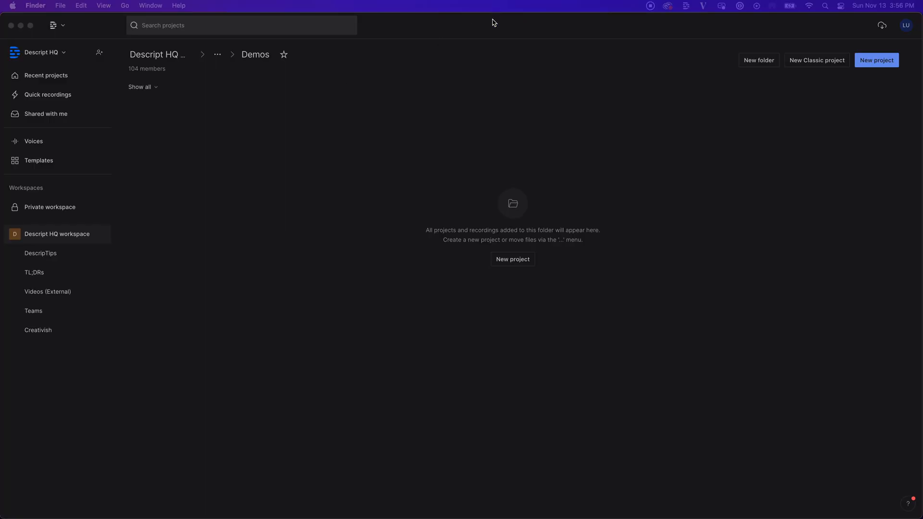
- Bring the Descript window in front of Finder, showing the empty Demos folder
left_click(493, 23)
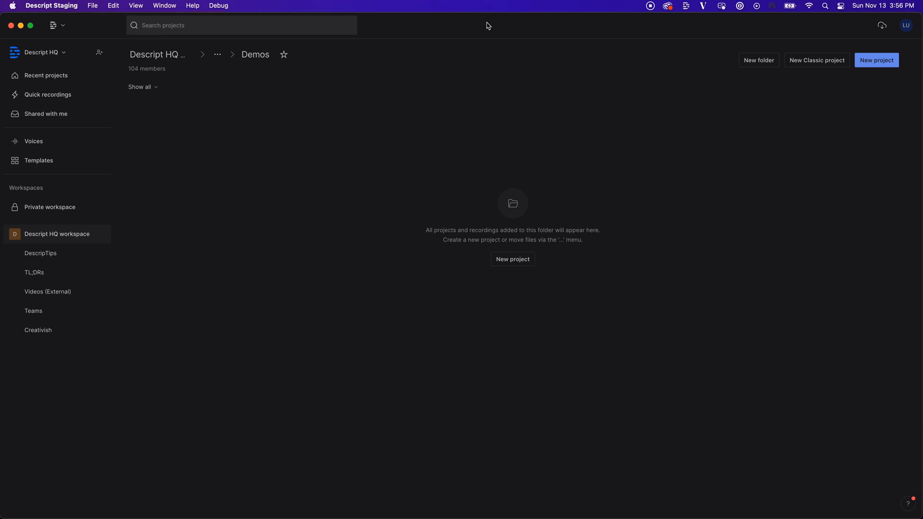
- Set Default project type to Video in App Preferences and close the dialog
left_click(66, 29)
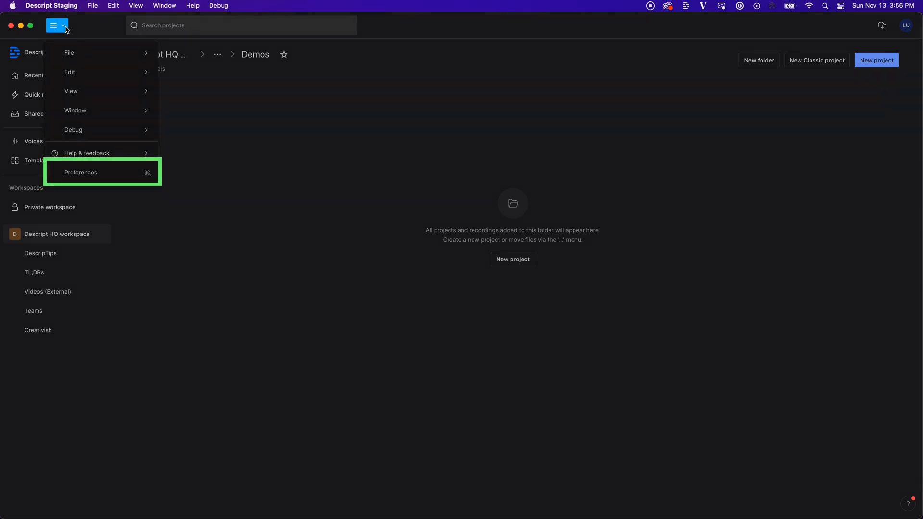
left_click(83, 175)
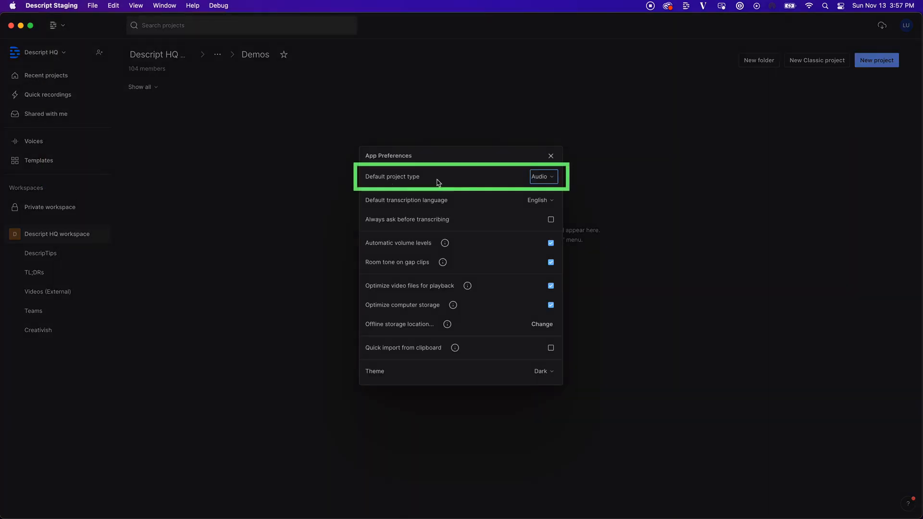
left_click(550, 177)
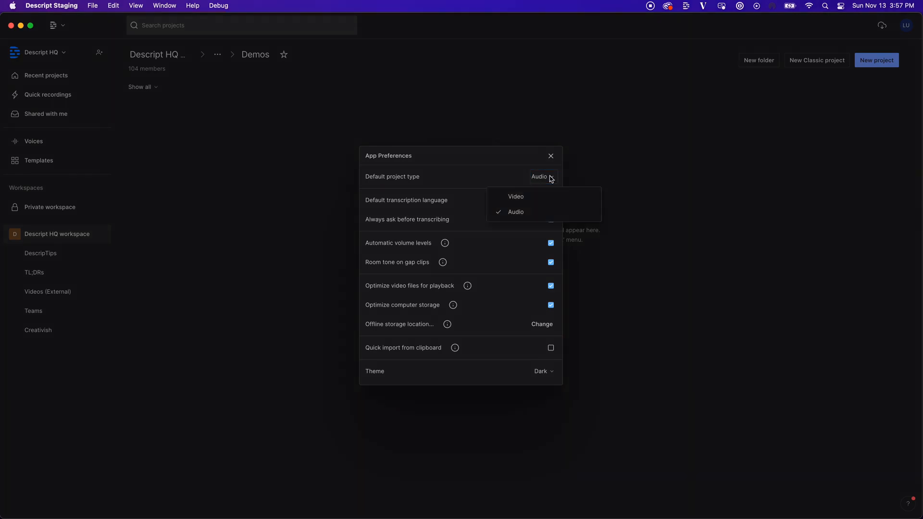
left_click(551, 201)
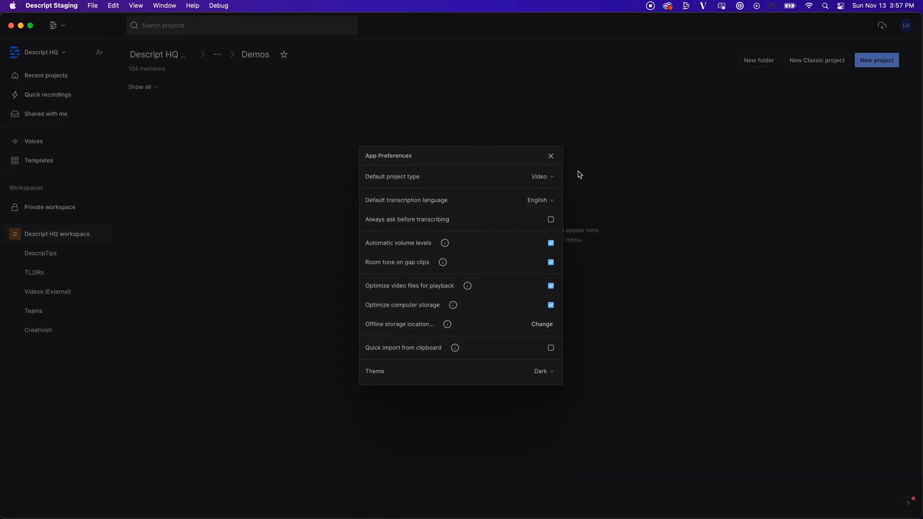
left_click(551, 158)
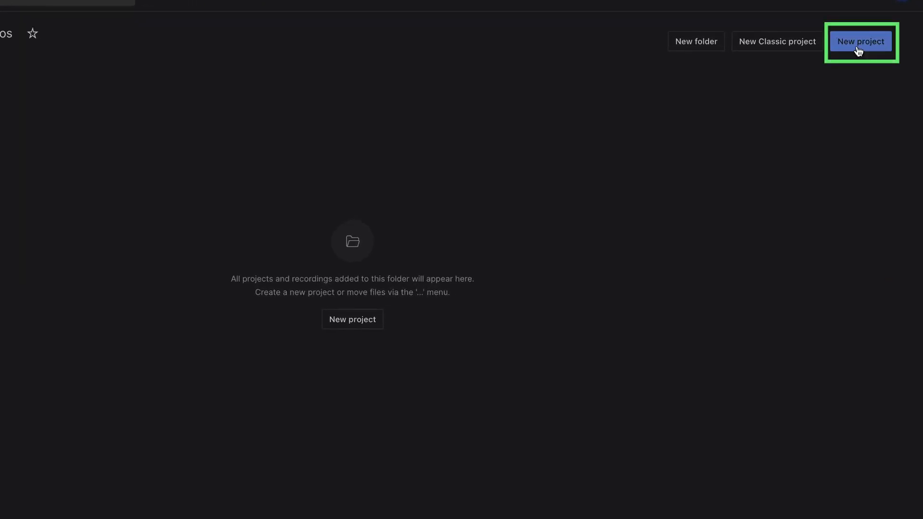
- Create a new Untitled project, view its compositions, and switch to the Tiff's Kitchen Finder folder
left_click(859, 42)
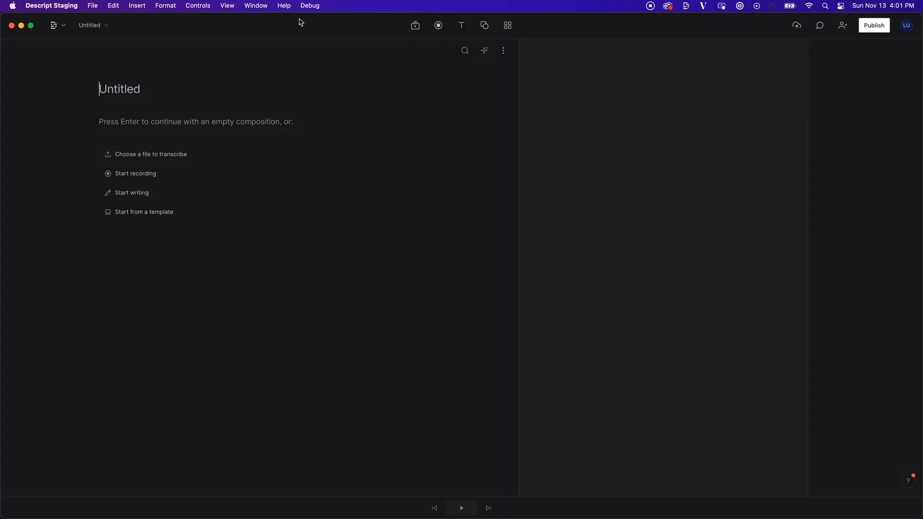
left_click(107, 28)
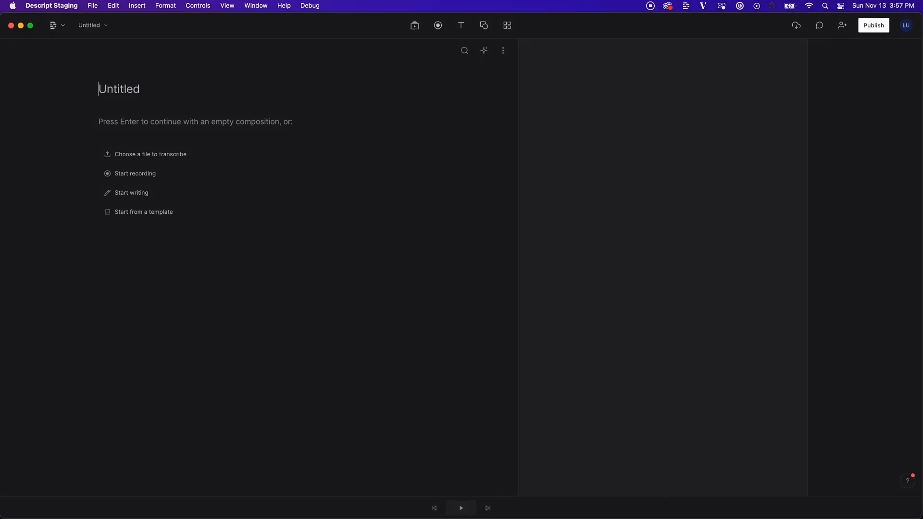
key("super+Tab")
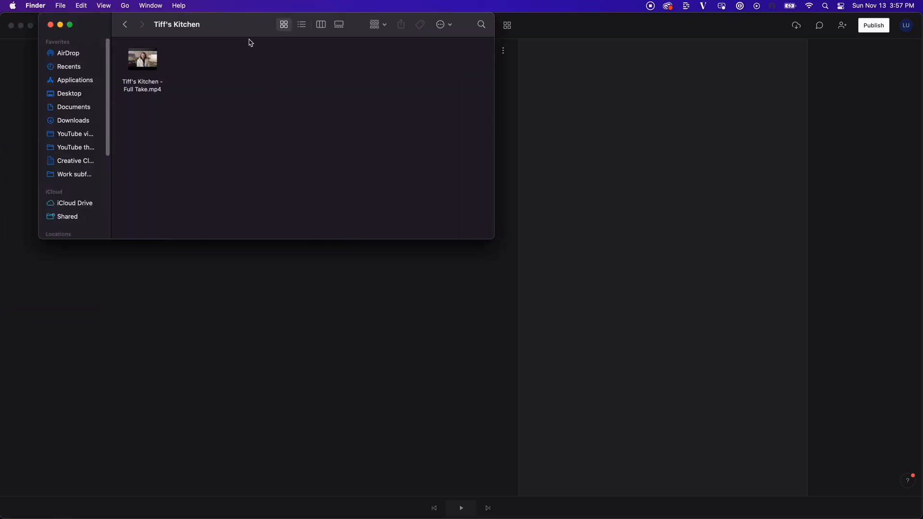
- Drag Tiff's Kitchen - Full Take.mp4 from Finder into the project, then minimize Finder
left_click_drag(248, 32, 698, 176)
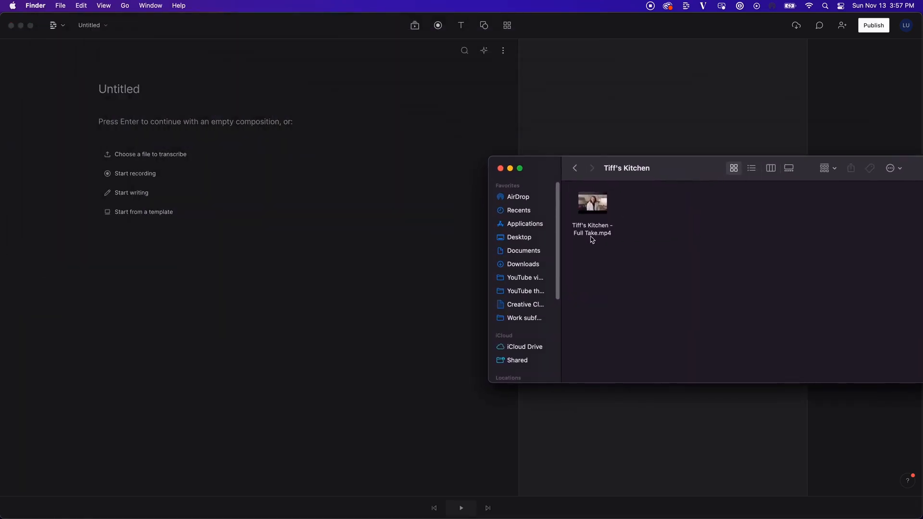
left_click_drag(592, 235, 231, 192)
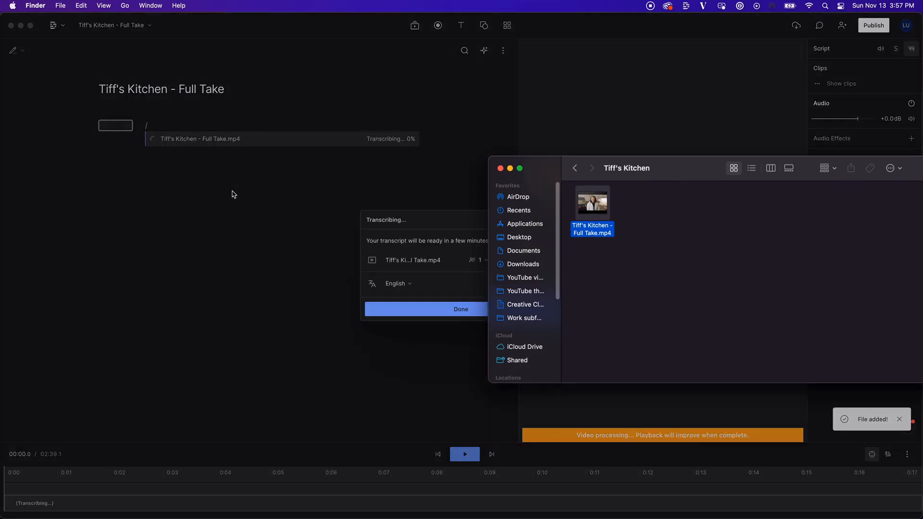
left_click(510, 170)
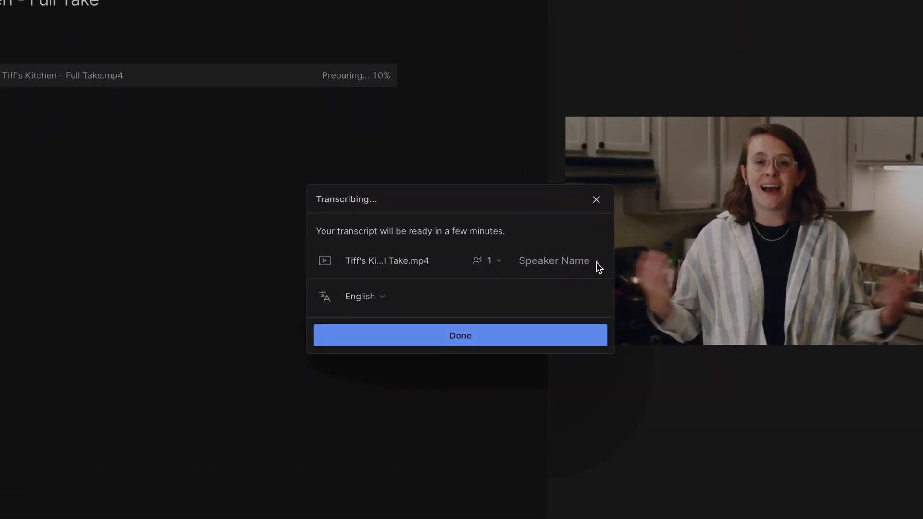
- Name the clip's single speaker as the host and keep English as the transcription language
left_click(584, 259)
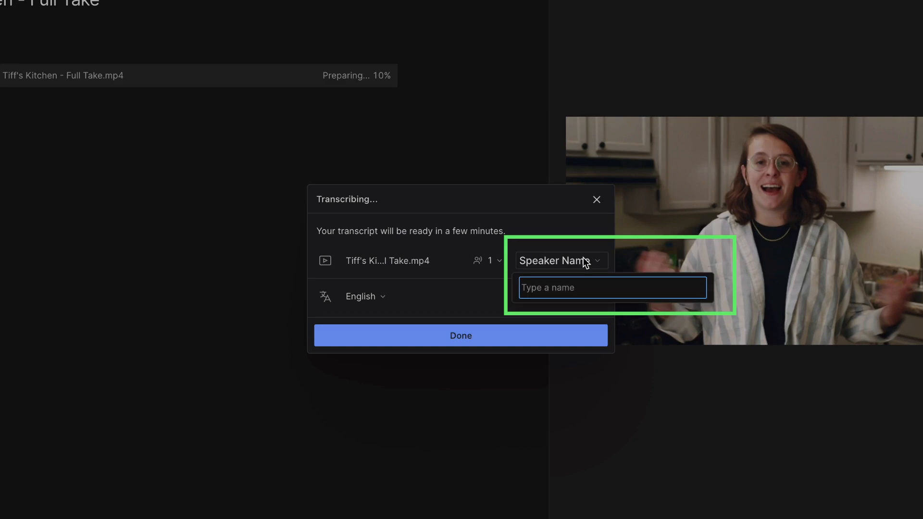
type("Tiff")
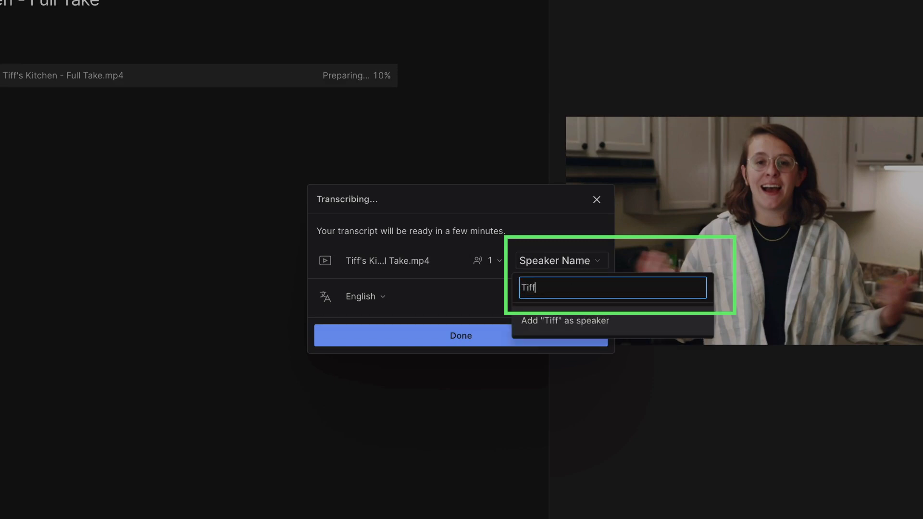
key("Return")
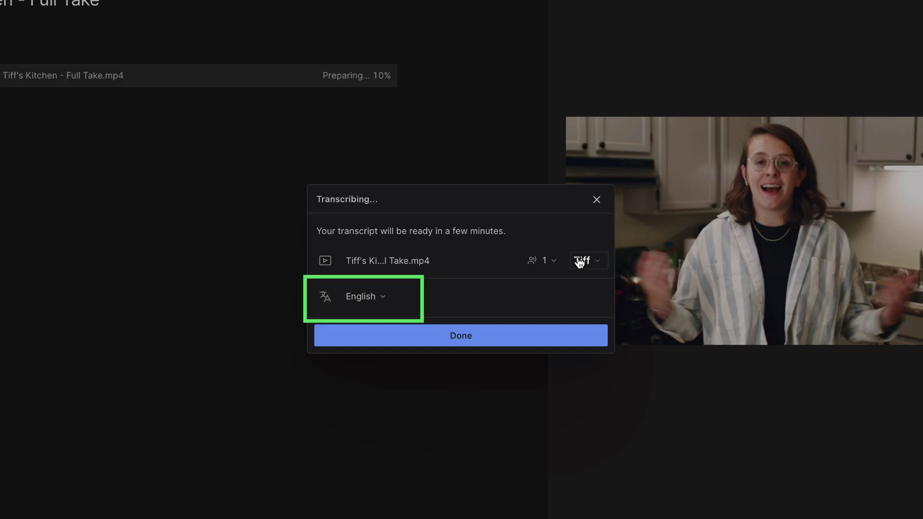
left_click(382, 297)
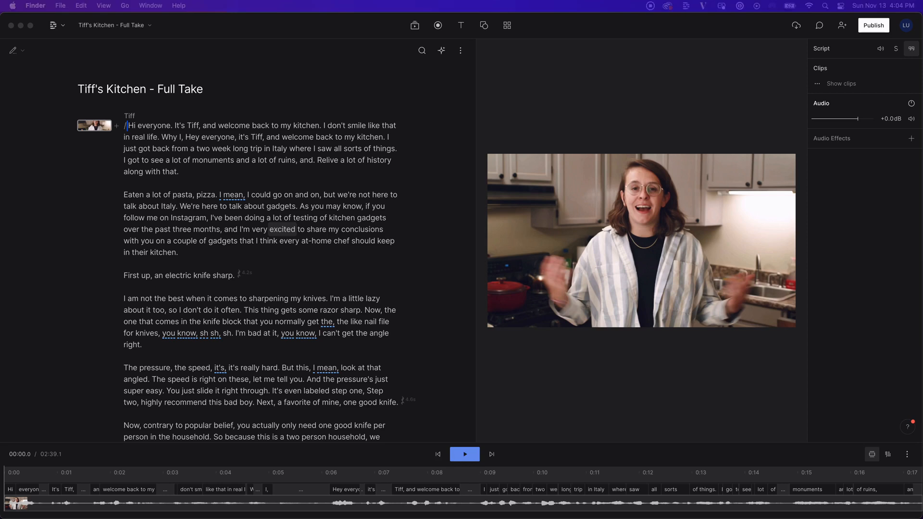
left_click(206, 36)
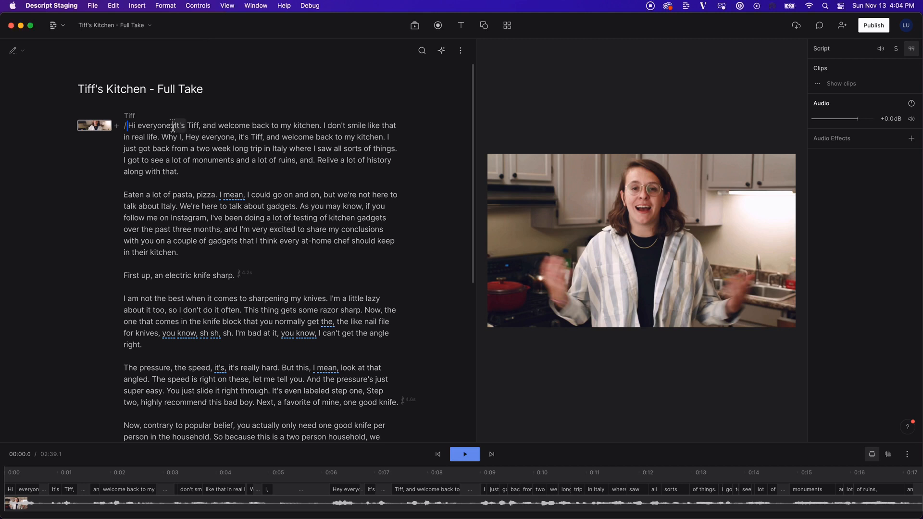
left_click_drag(173, 128, 127, 126)
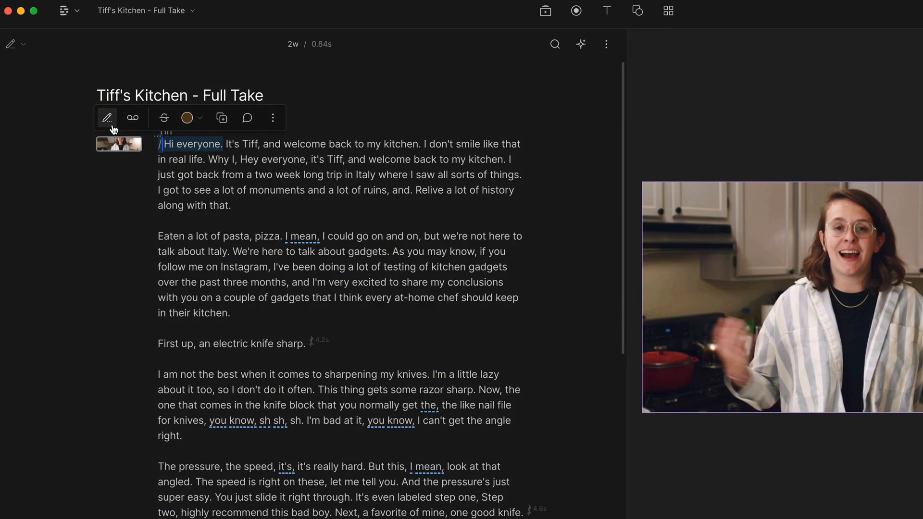
left_click(86, 107)
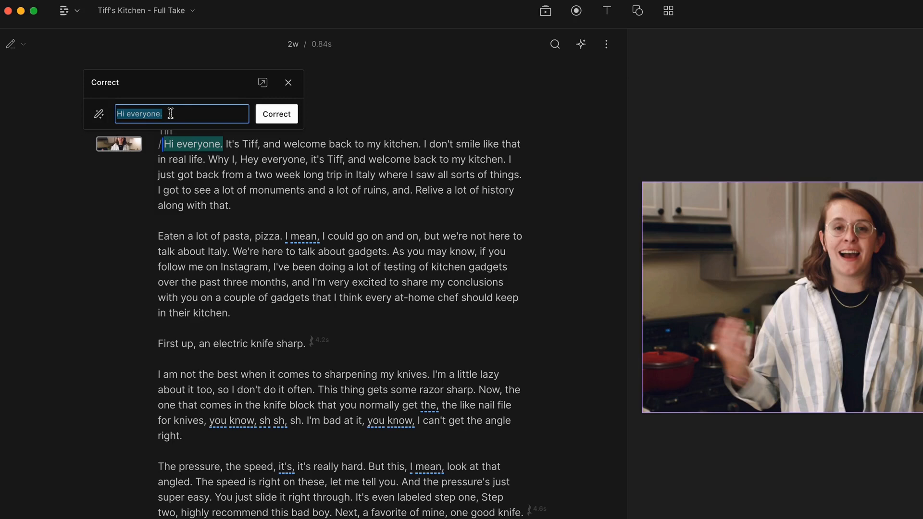
left_click(289, 82)
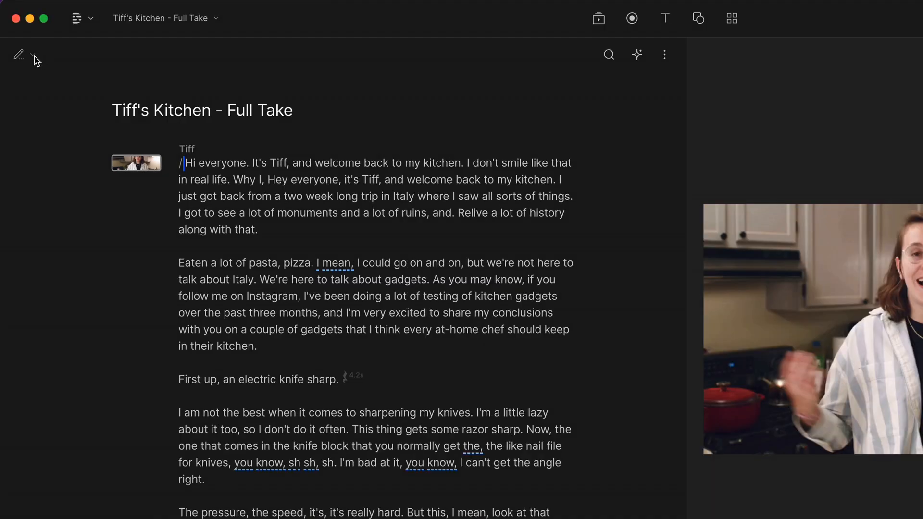
left_click(34, 56)
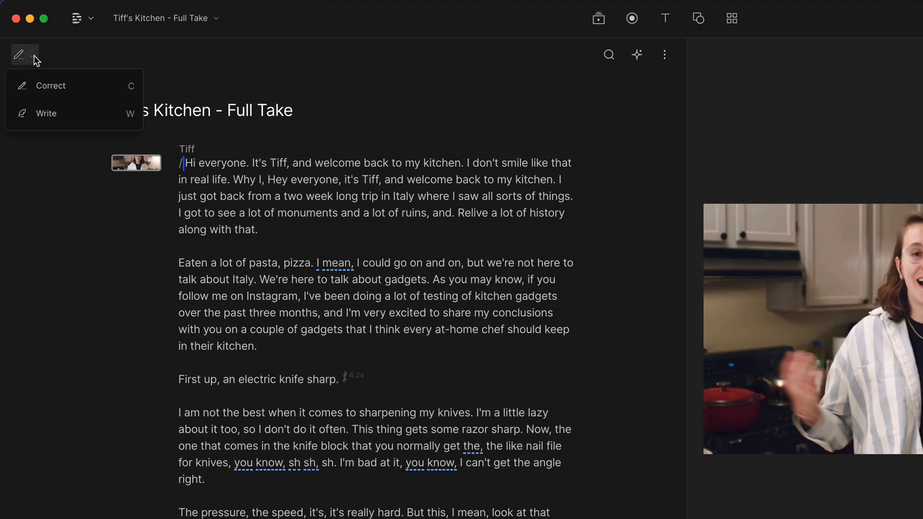
left_click(89, 90)
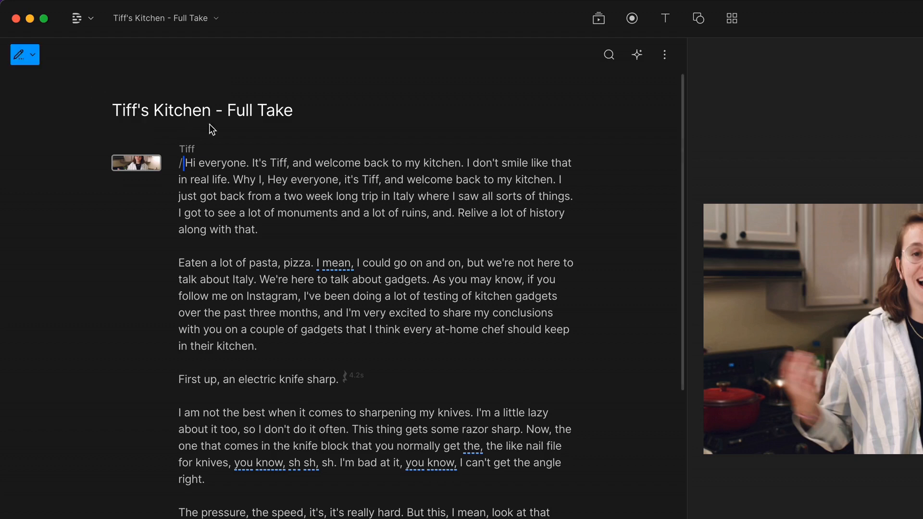
left_click(344, 164)
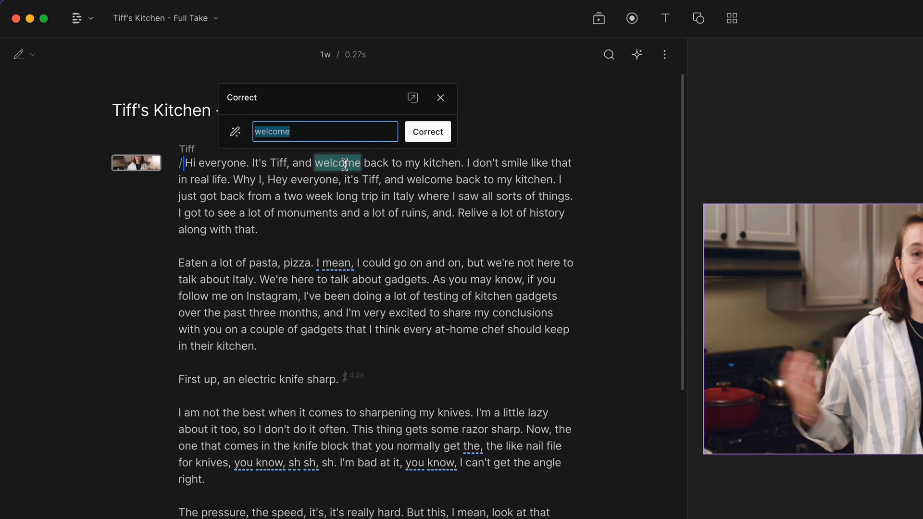
left_click(439, 96)
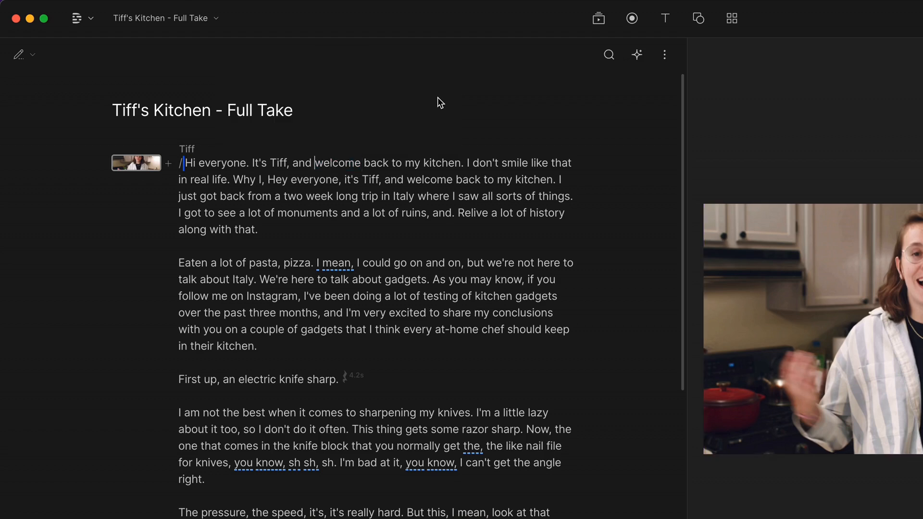
- In write mode, add a new 'Hello there!' paragraph after the opening paragraph
left_click(37, 56)
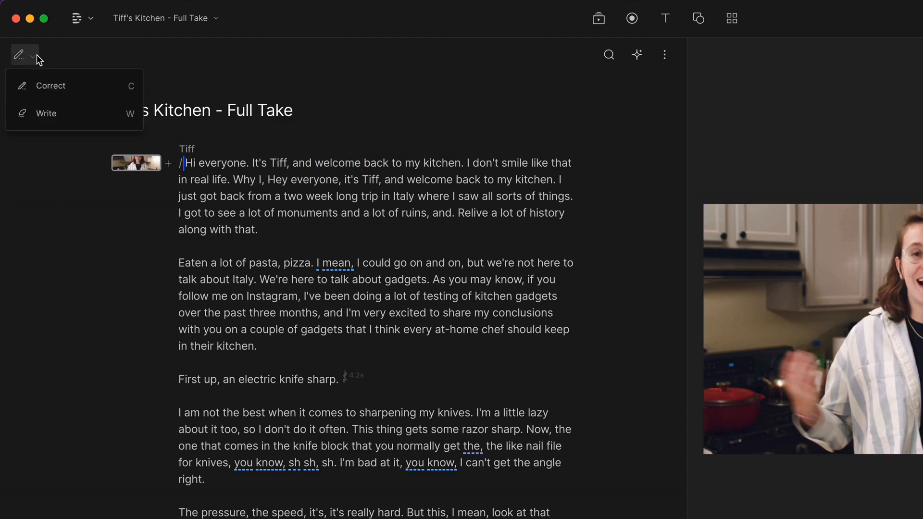
left_click(72, 112)
left_click(298, 231)
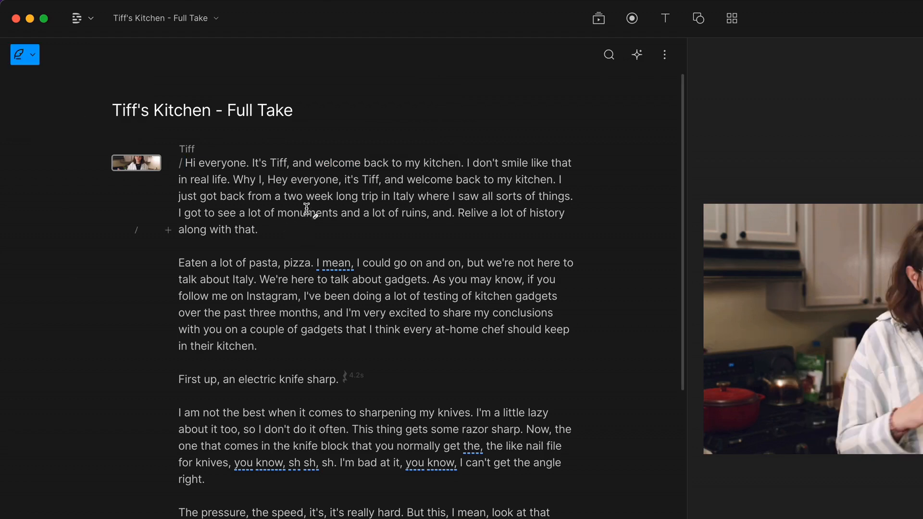
key("Return")
type("Hello th")
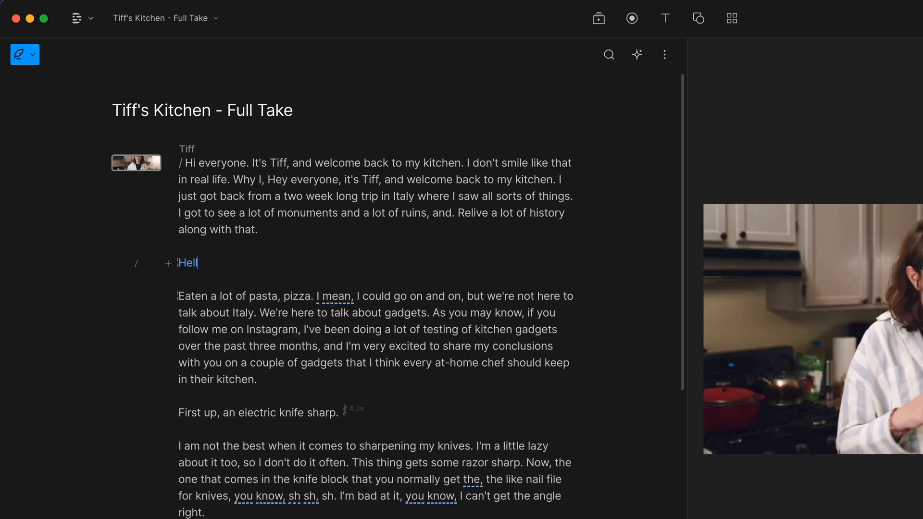
type("ere!")
- Select the 'Hello there!' line and check its Overdub options in the context menu
left_click_drag(246, 268, 179, 263)
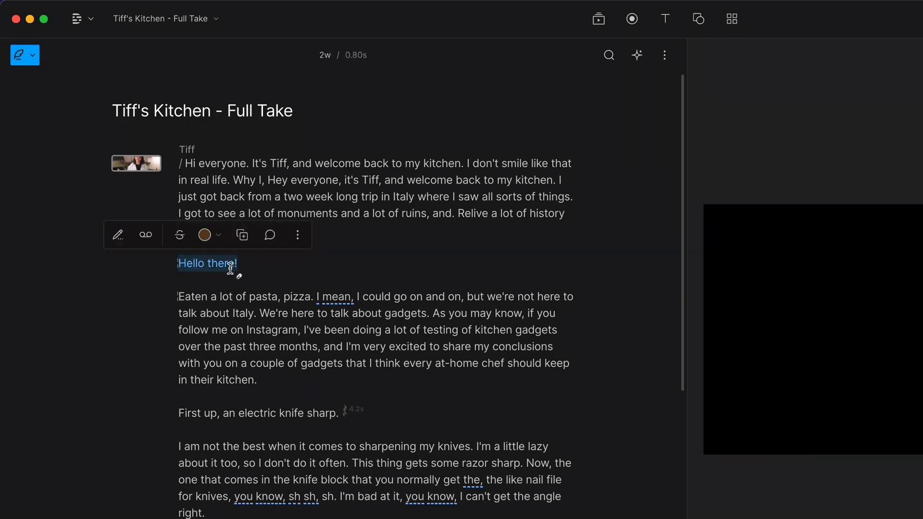
right_click(232, 270)
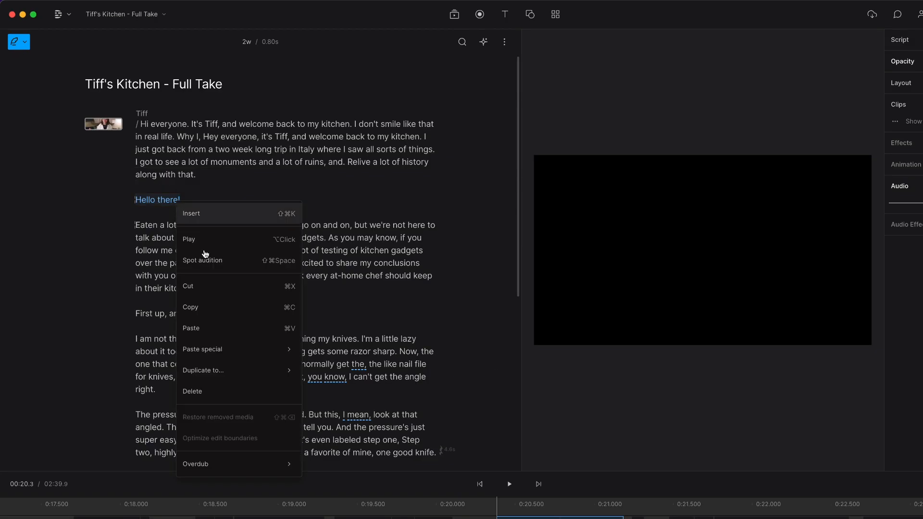
mouse_move(284, 469)
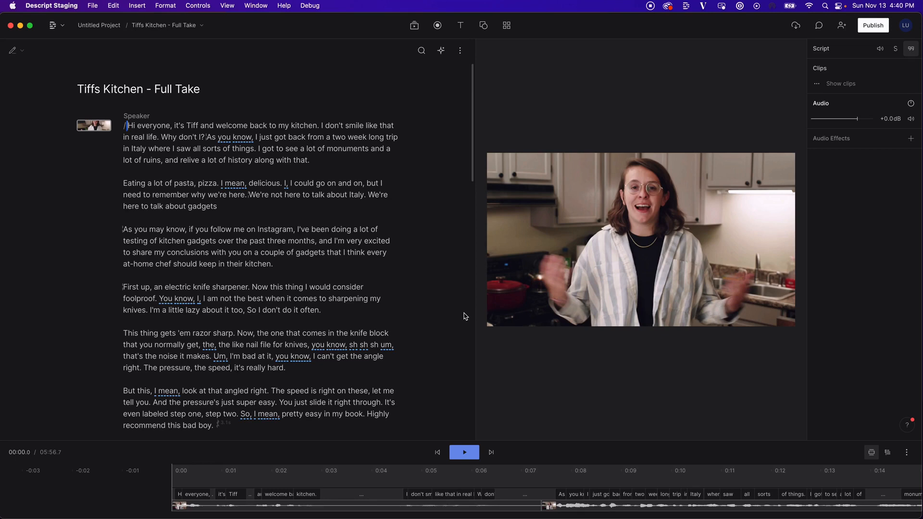
- Delete the sentence 'I don't smile like that in real life. Why don't I?' and replay the opening
key("space")
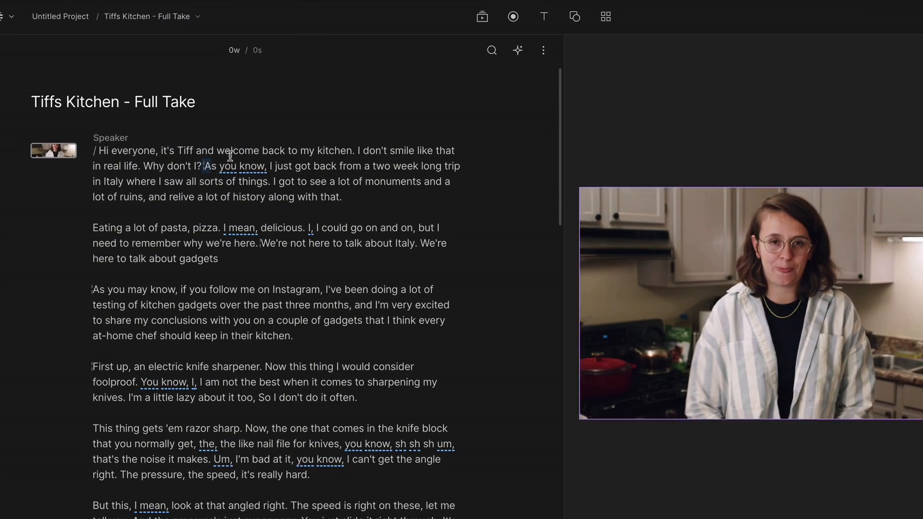
left_click_drag(230, 156, 355, 149)
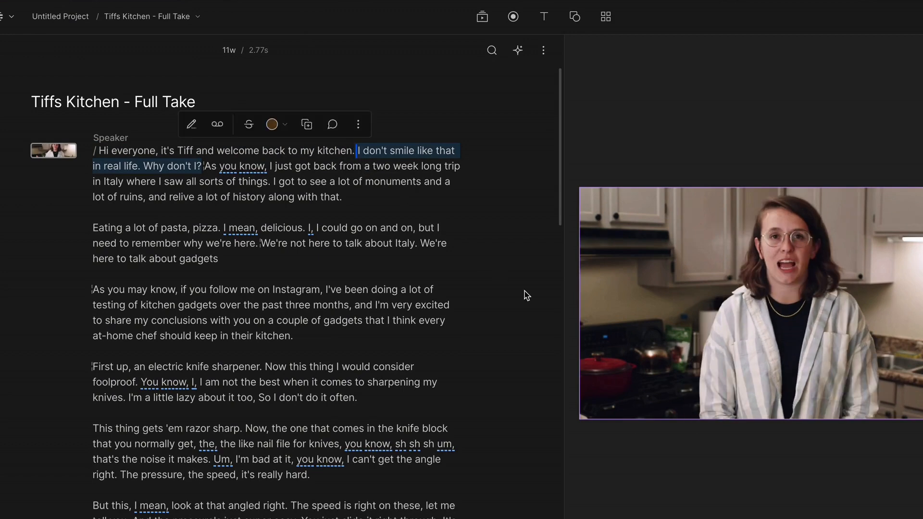
key("BackSpace")
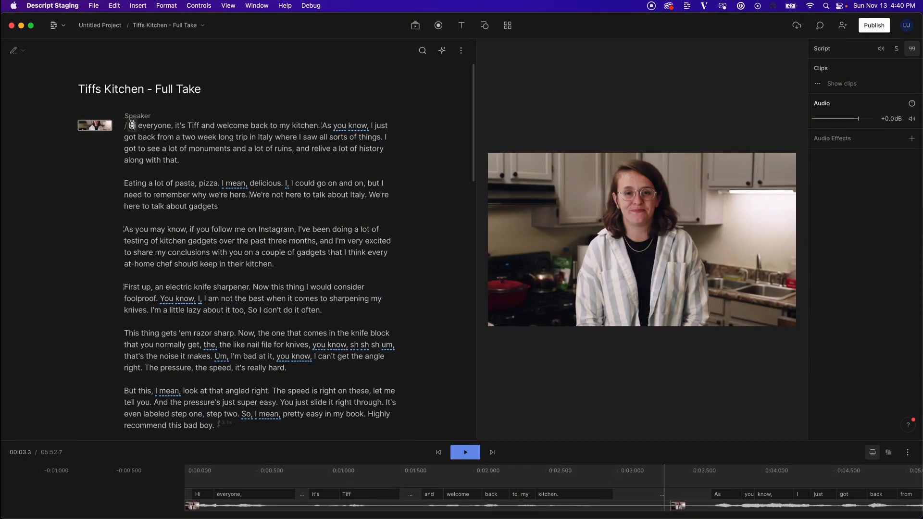
left_click(132, 125)
key("space")
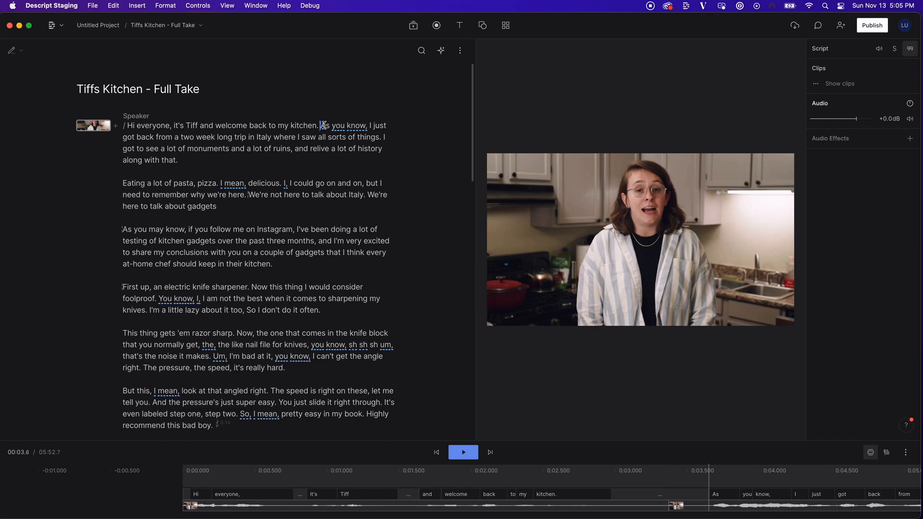
- Add scene breaks at As you know, Eating a lot of pasta, First up, and This thing gets
key("Return")
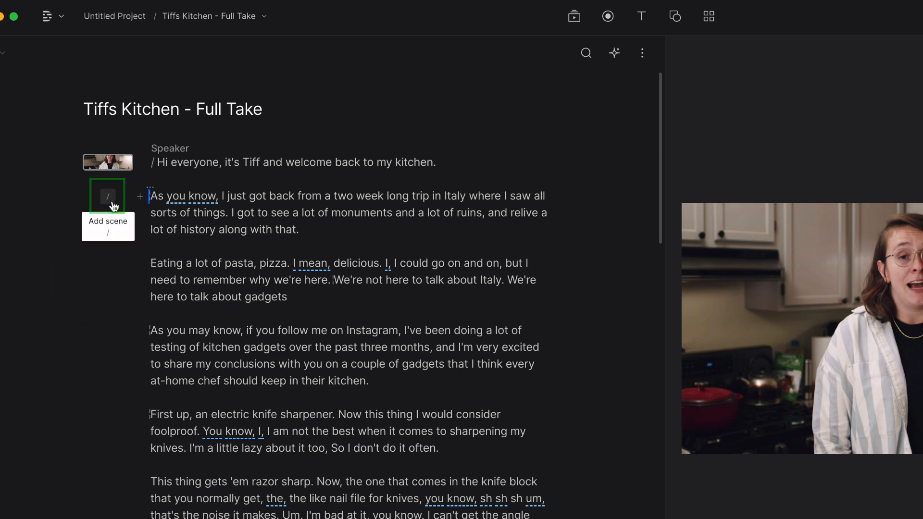
left_click(112, 203)
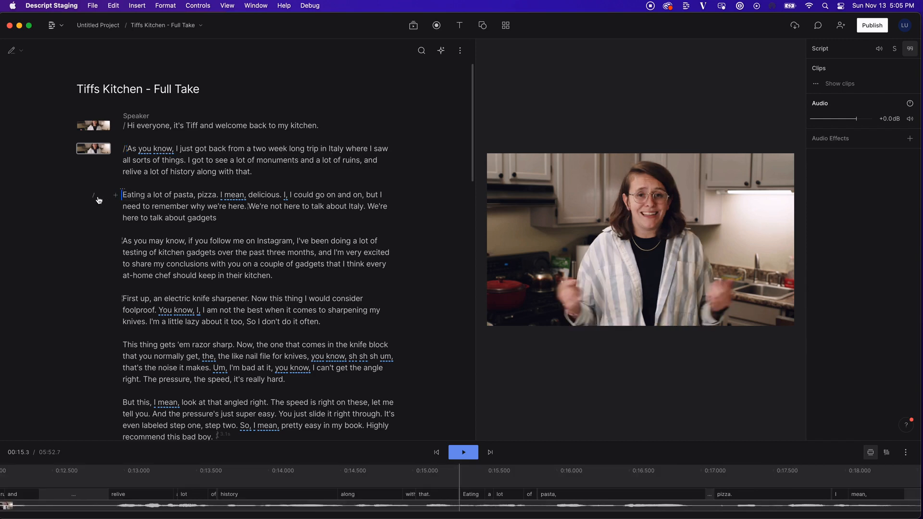
left_click(95, 198)
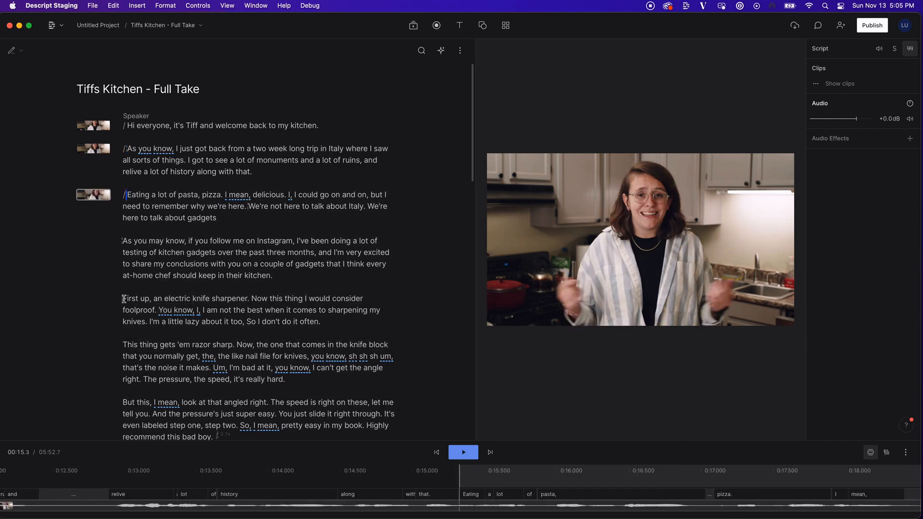
left_click(94, 301)
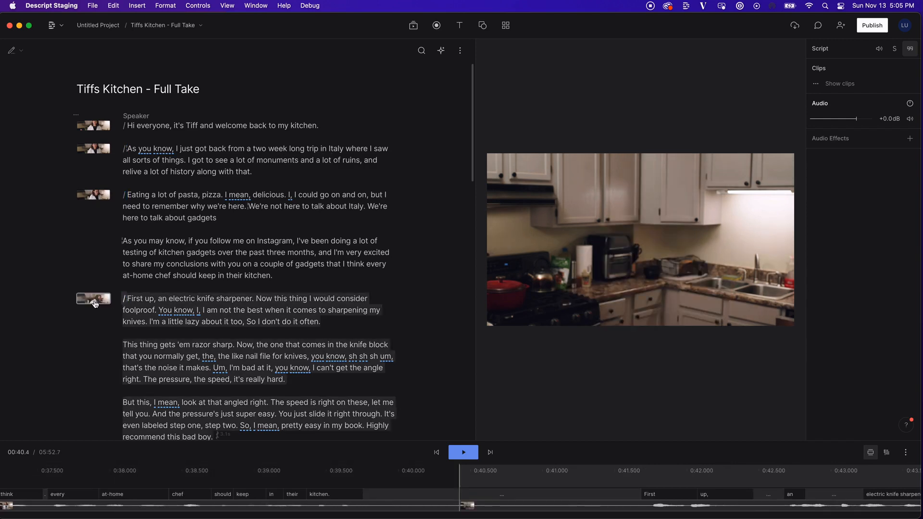
left_click(327, 321)
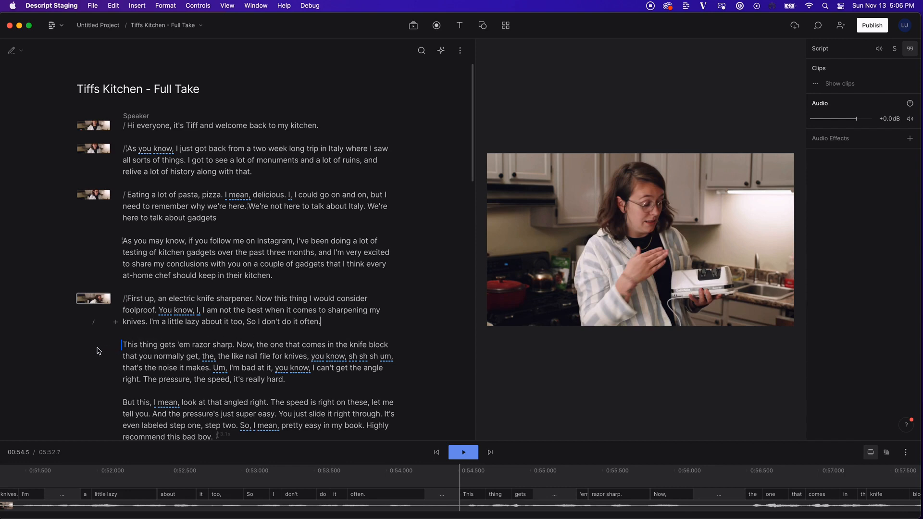
type("/")
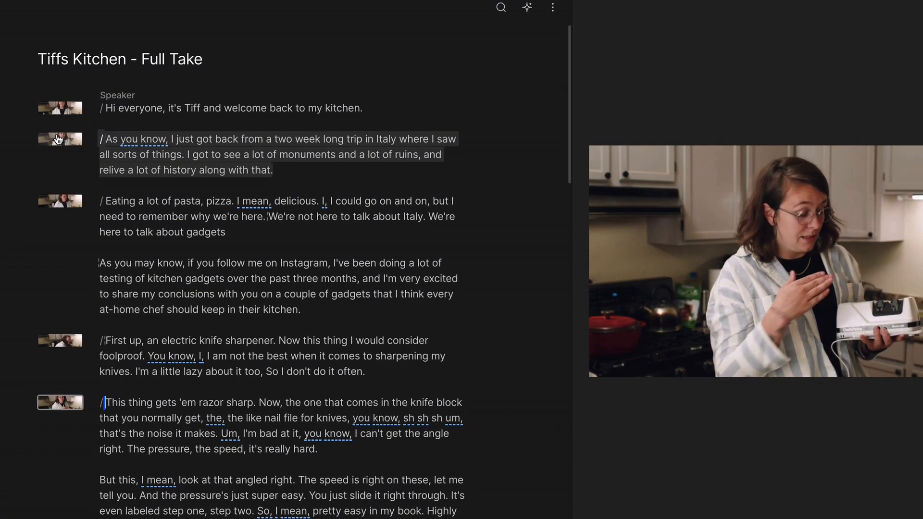
left_click(57, 139)
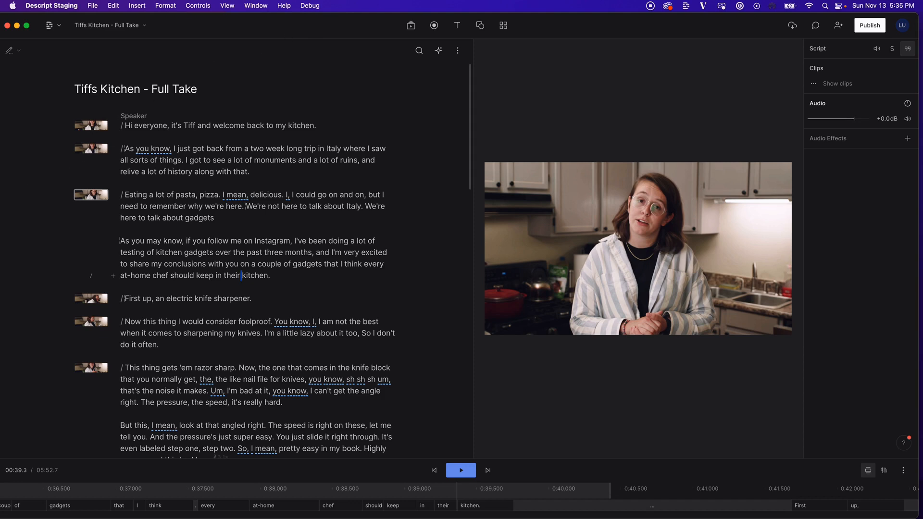
left_click(86, 304)
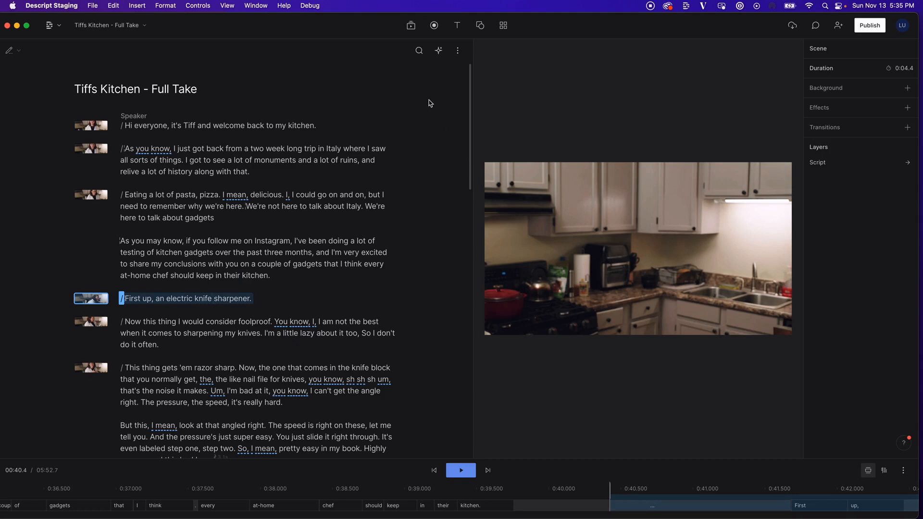
- Open the Media library and preview the 6-second Knife Shapener In Action.mp4 clip
left_click(411, 30)
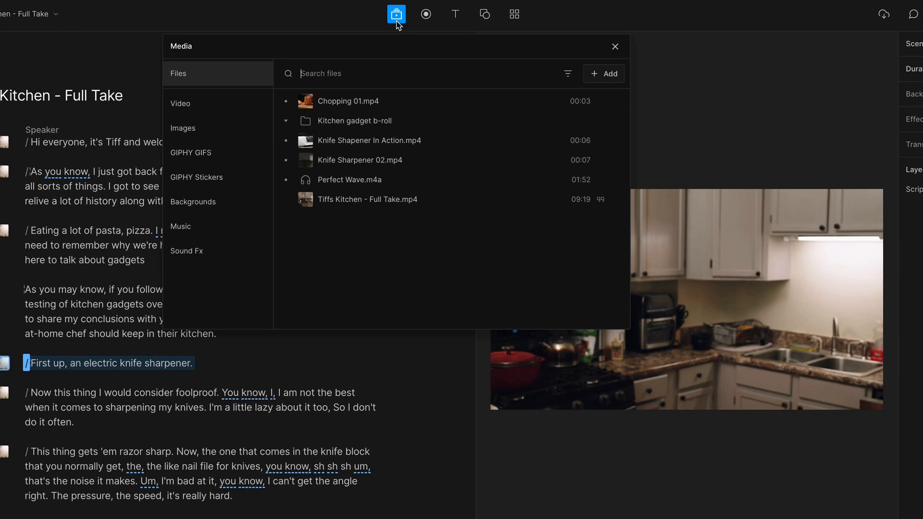
left_click(413, 144)
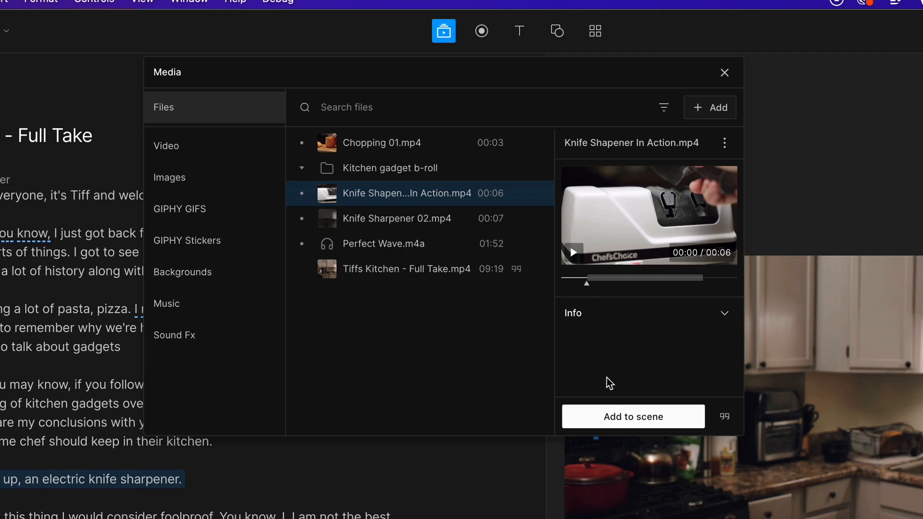
- Add Knife Shapener In Action.mp4 to the 'First up' scene and play it back
left_click(617, 421)
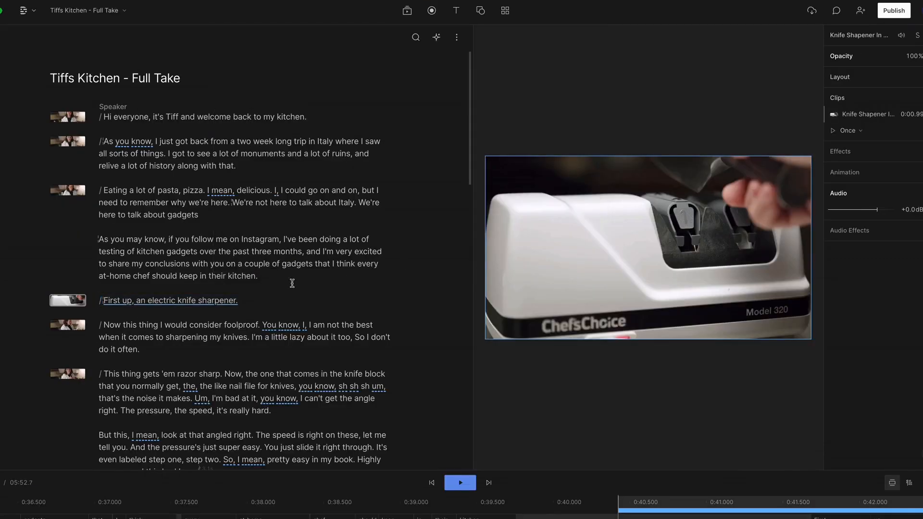
left_click(230, 277)
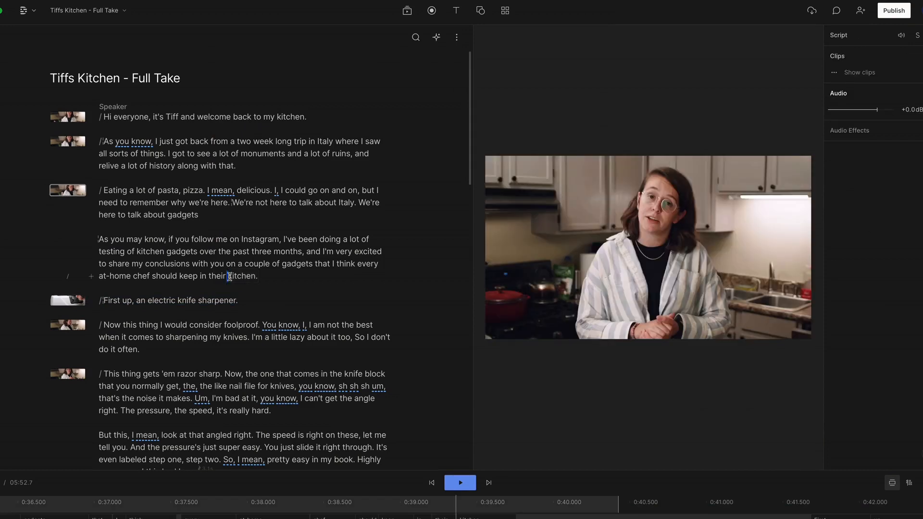
key("space")
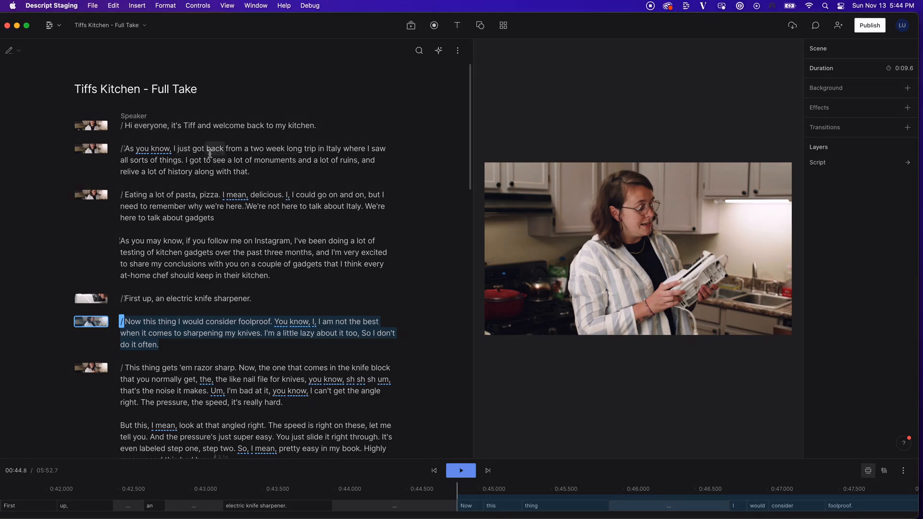
- Search stock videos for 'italy monuments' and drop the Trevi Fountain clip onto the 'As you know' scene
left_click(95, 152)
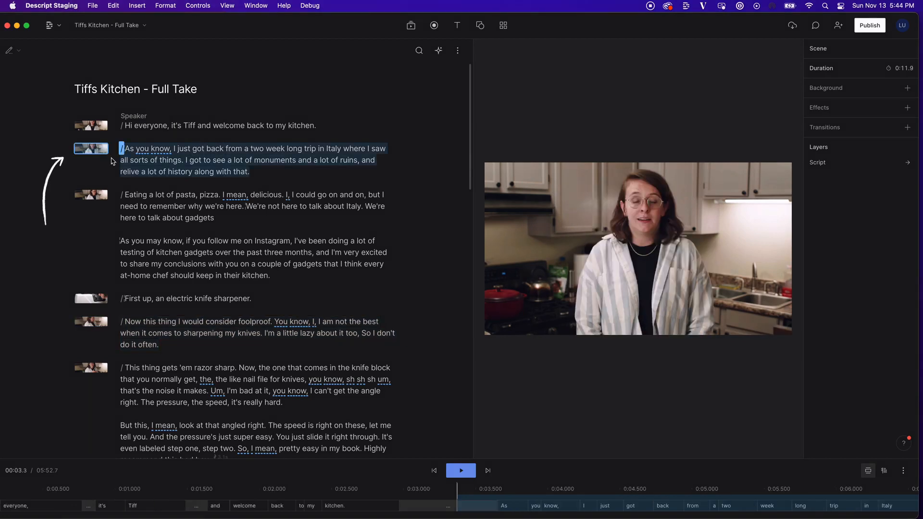
left_click(411, 27)
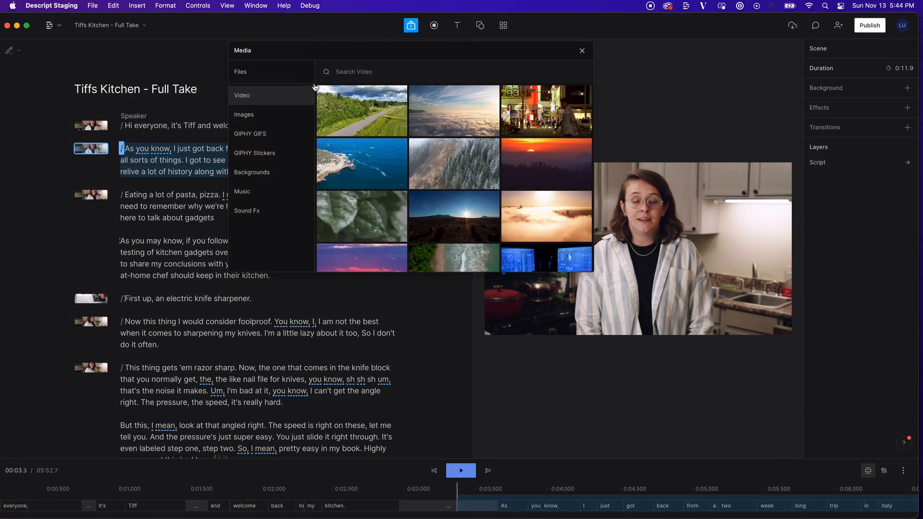
left_click(355, 70)
type("italy monuments")
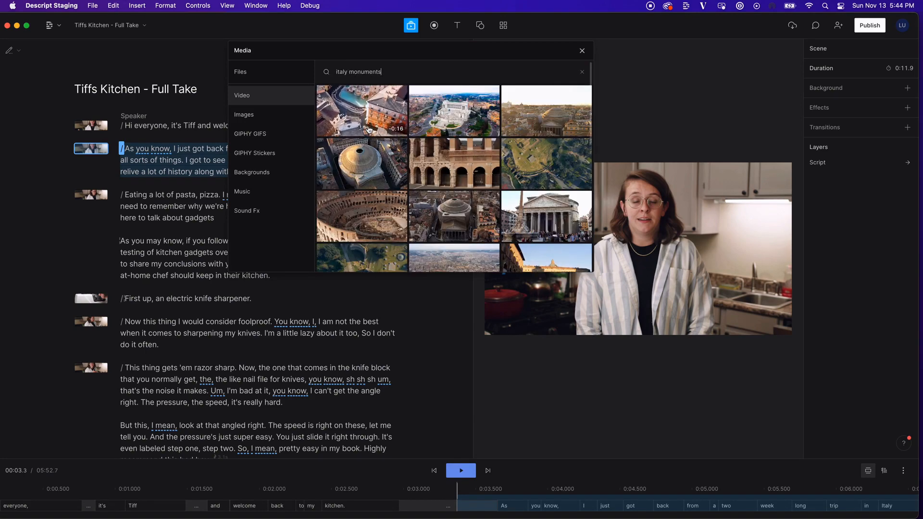
left_click_drag(369, 129, 181, 171)
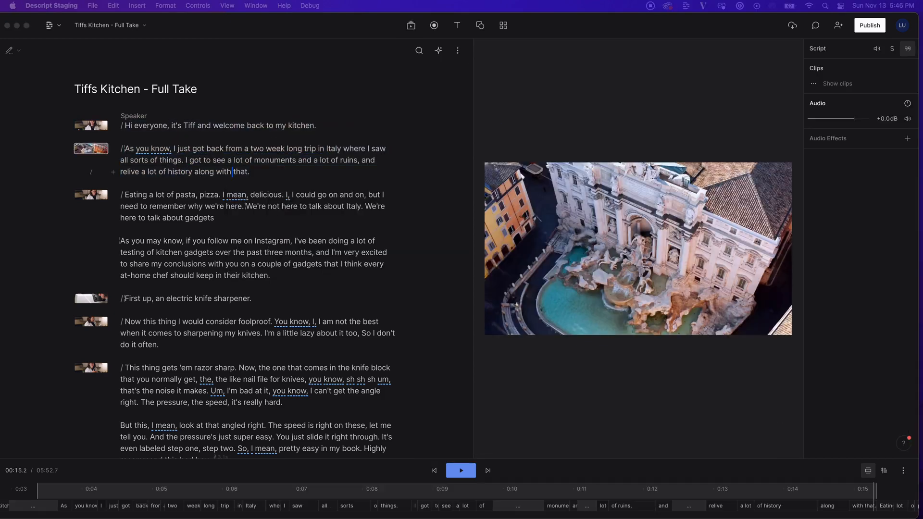
- Select the 'As you know' Trevi Fountain scene to show its 11.9-second scene properties
left_click(231, 36)
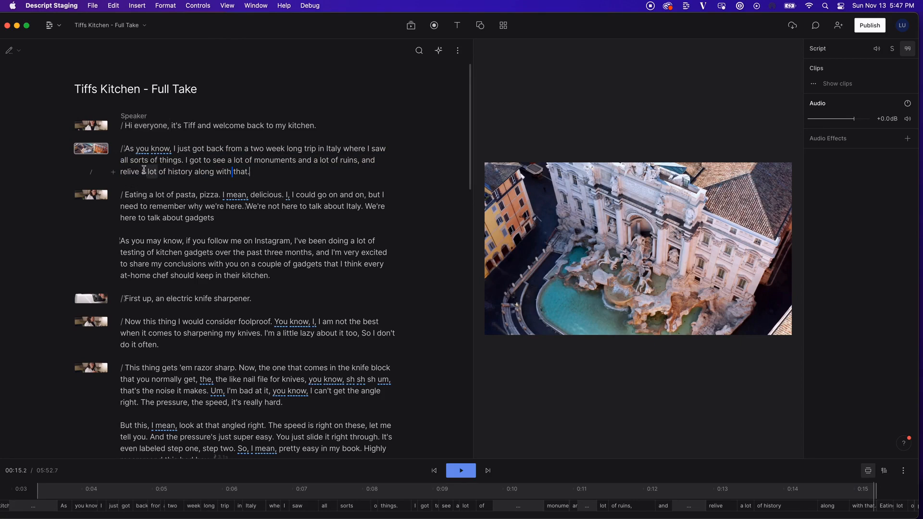
left_click(100, 153)
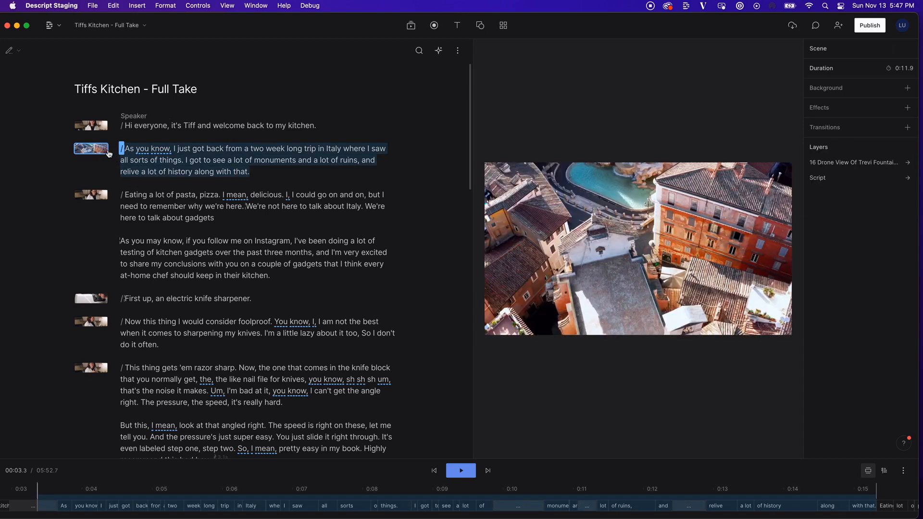
- Give the Trevi Fountain drone scene a Crossfade incoming transition
left_click(909, 128)
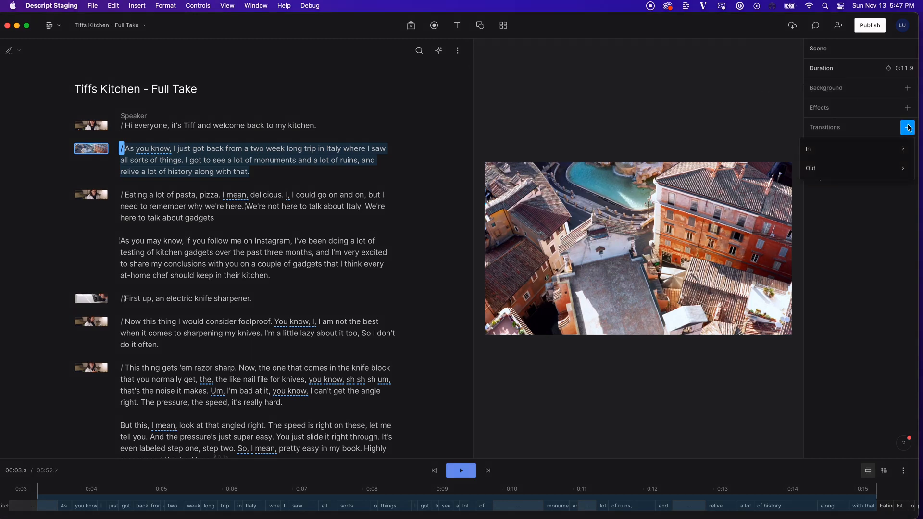
mouse_move(894, 150)
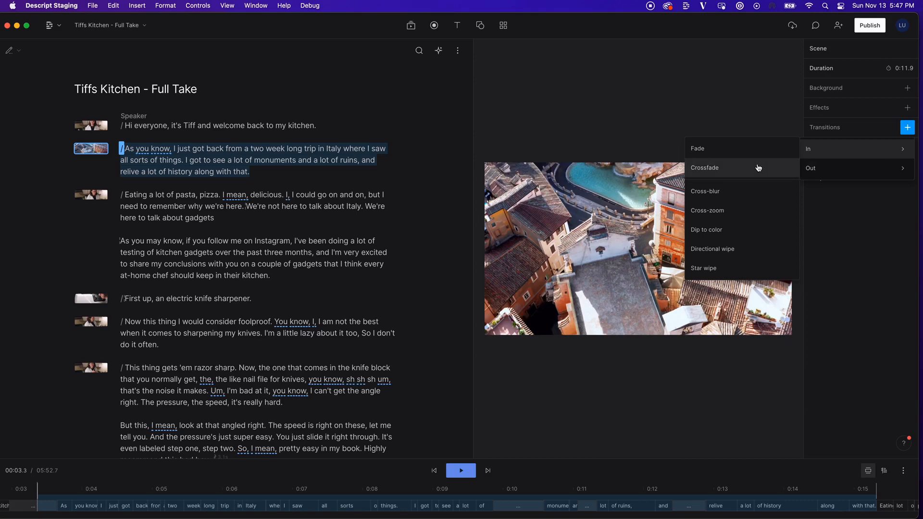
left_click(757, 168)
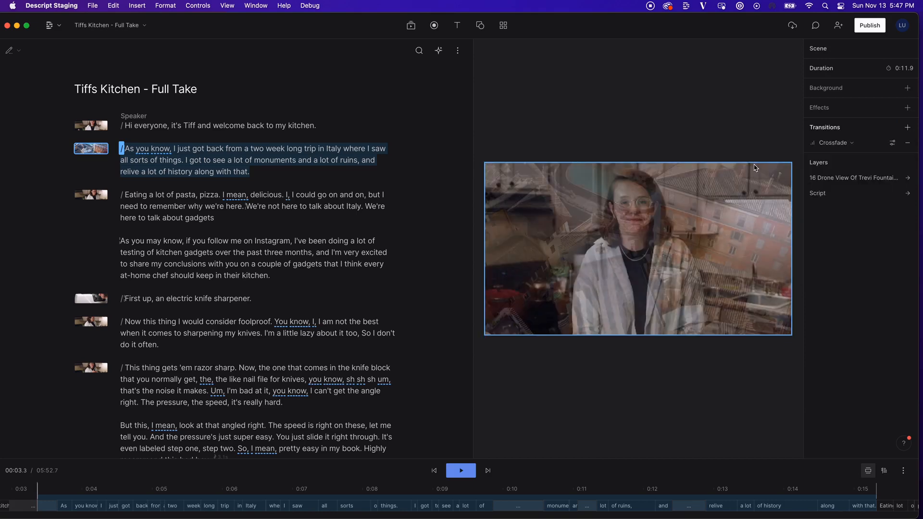
- Add a Crossfade outgoing transition and play back from the word 'kitchen'
left_click(909, 128)
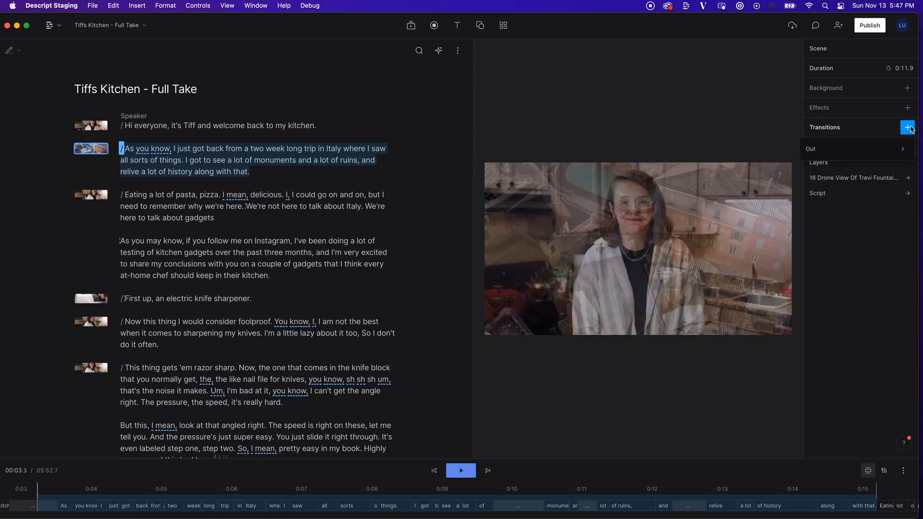
mouse_move(906, 150)
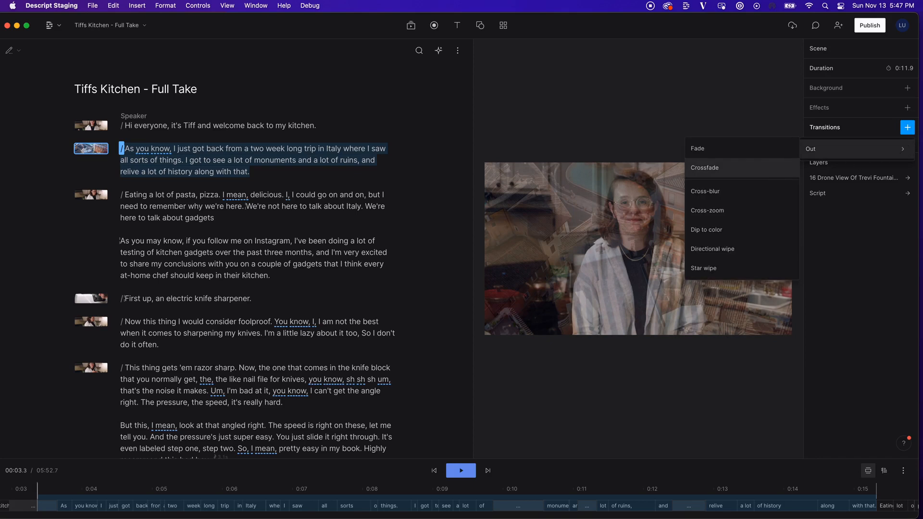
left_click(773, 174)
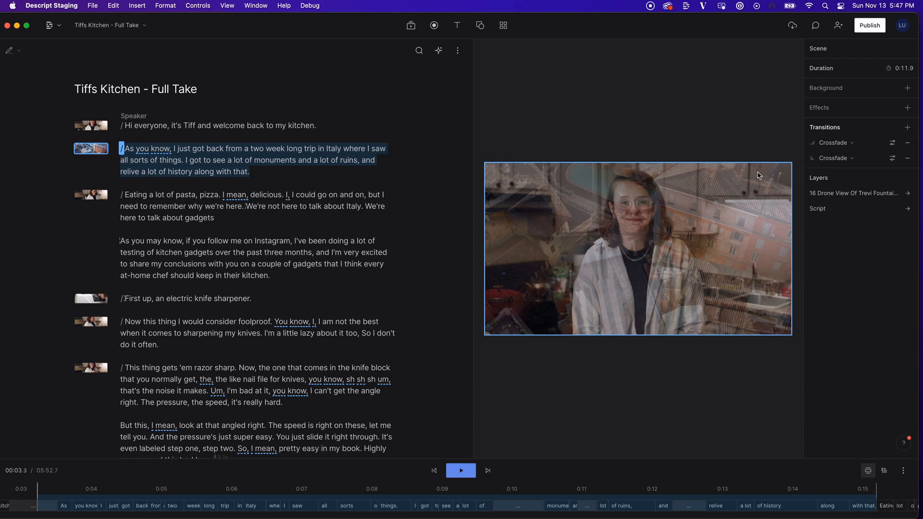
left_click(302, 125)
key("space")
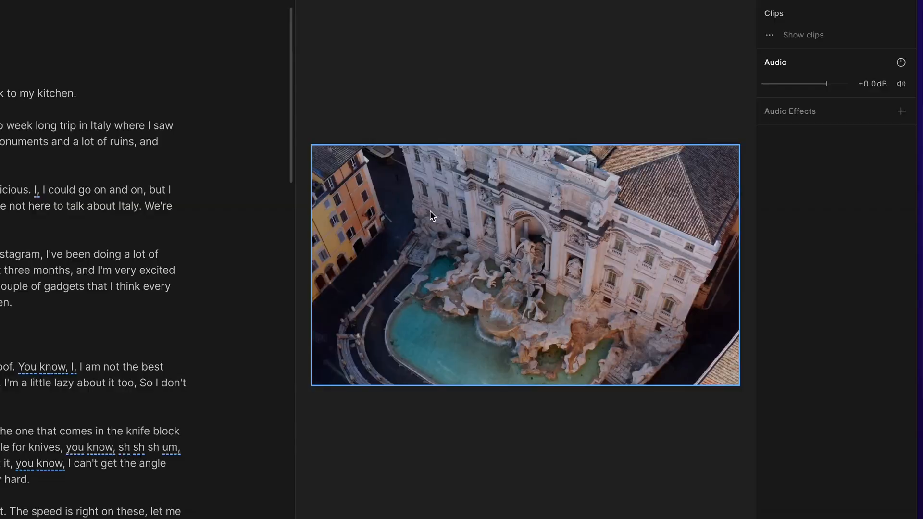
- Select the Trevi Fountain drone overlay on the canvas, shrink it, and delete it
left_click(448, 279)
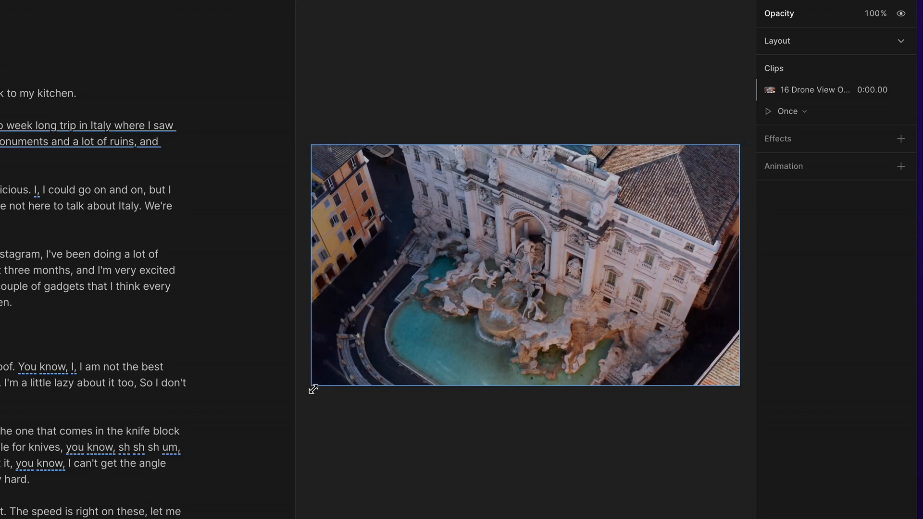
left_click_drag(311, 386, 311, 433)
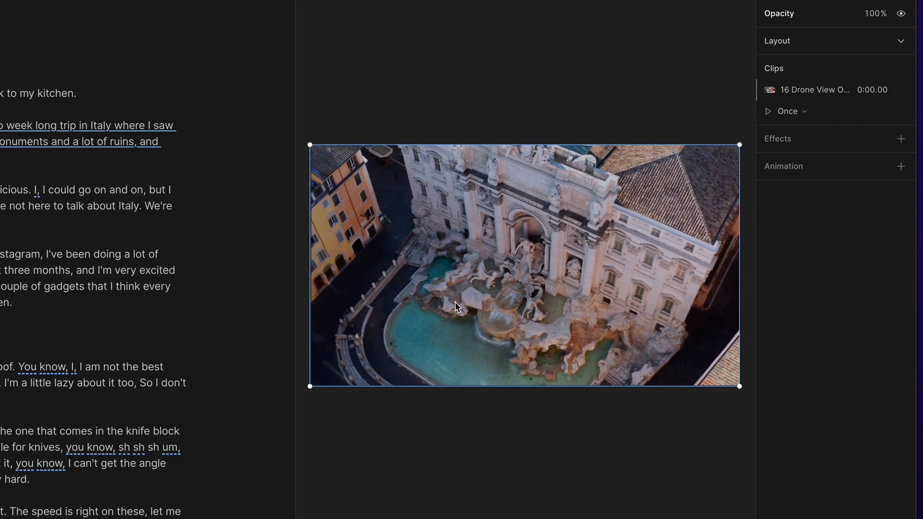
key("Delete")
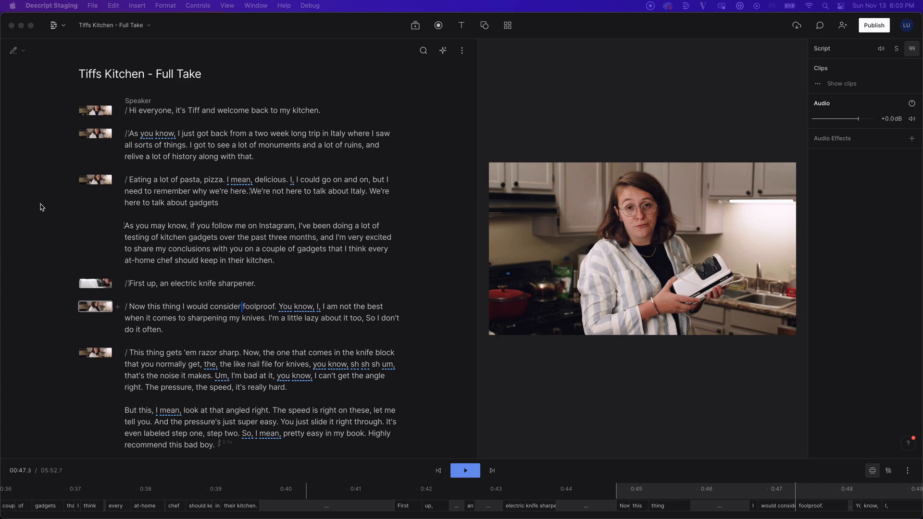
- Add an 'Electric Knife Sharpener' title text layer to the 'First up' scene
left_click(89, 287)
left_click(89, 287)
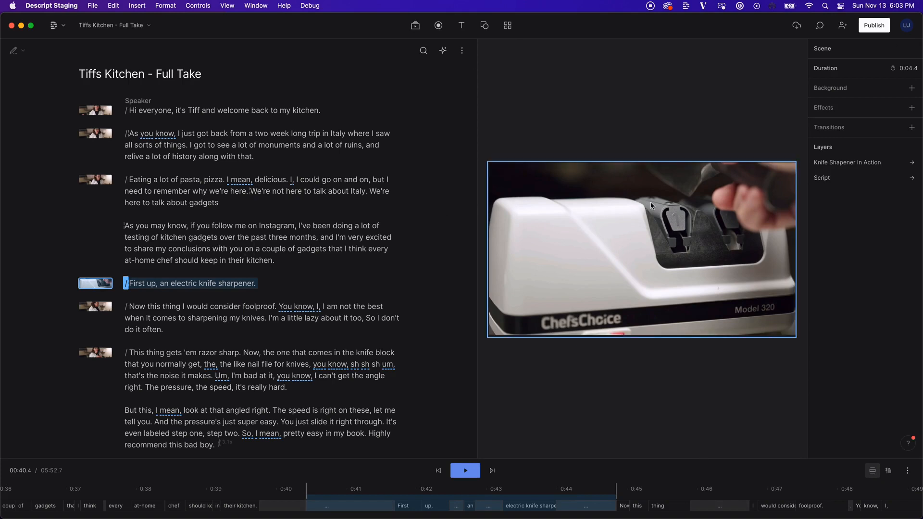
left_click(461, 25)
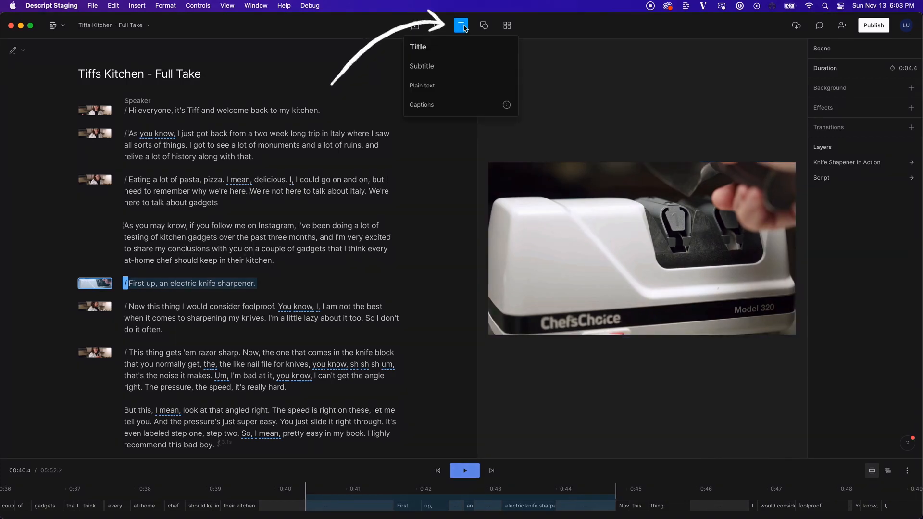
left_click(418, 47)
type("Electri")
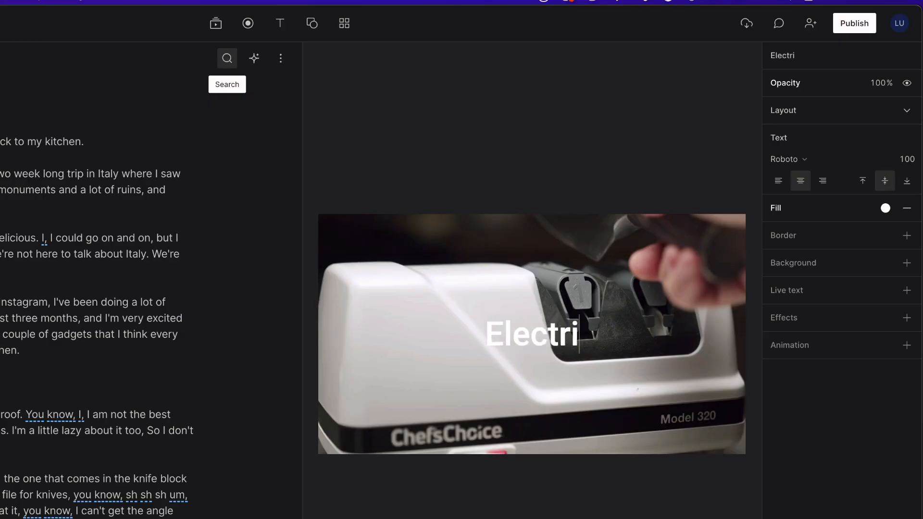
type("c Knife Sharpener")
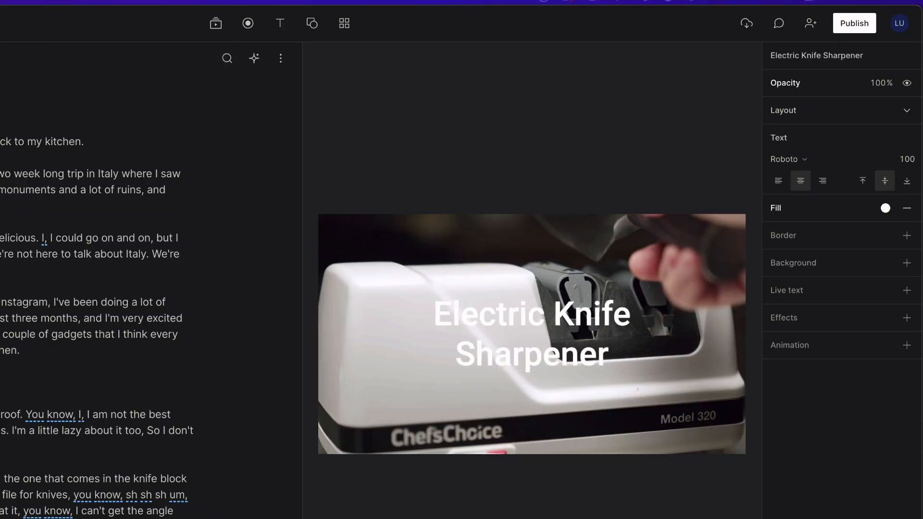
- Style the title in Permanent Marker with an outline border, left-aligned
left_click(817, 161)
left_click(812, 241)
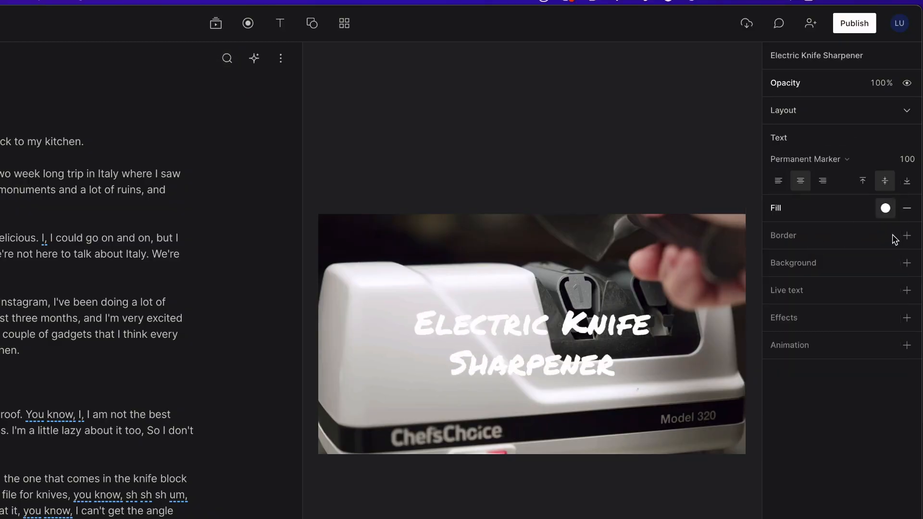
left_click(907, 235)
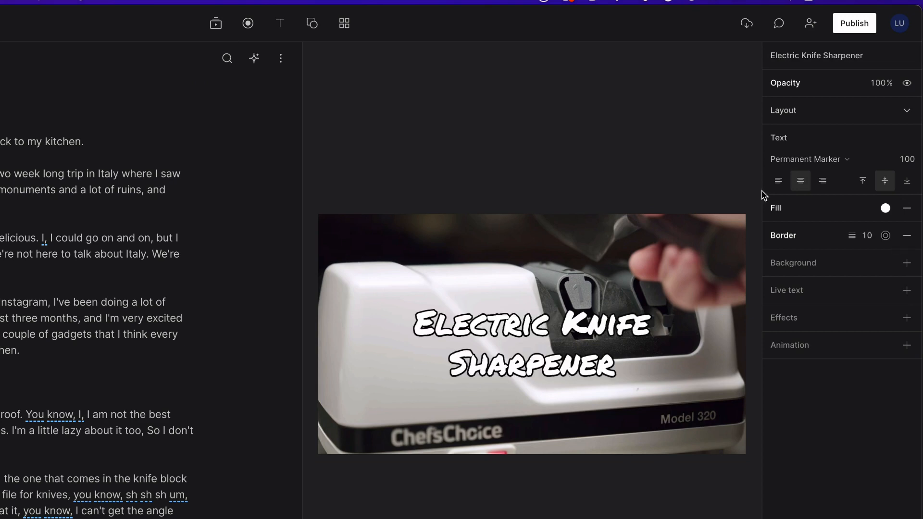
left_click(779, 185)
left_click(552, 37)
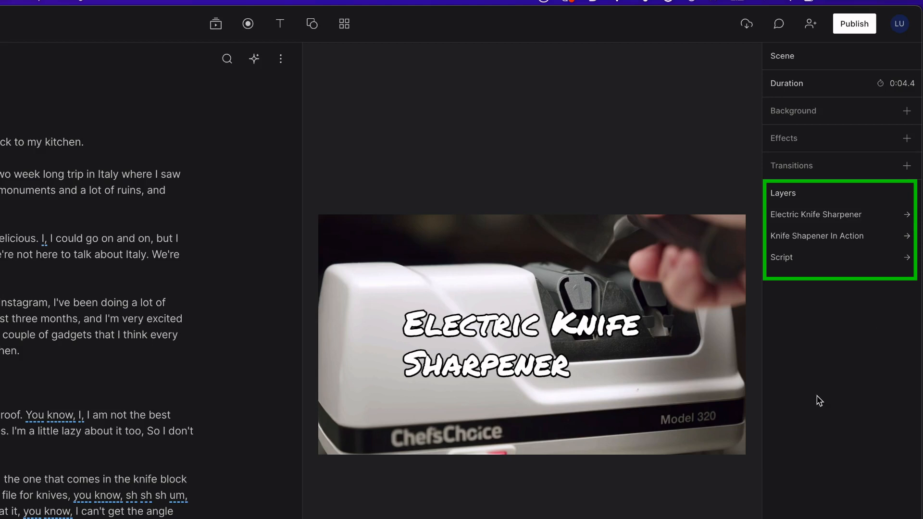
left_click(491, 342)
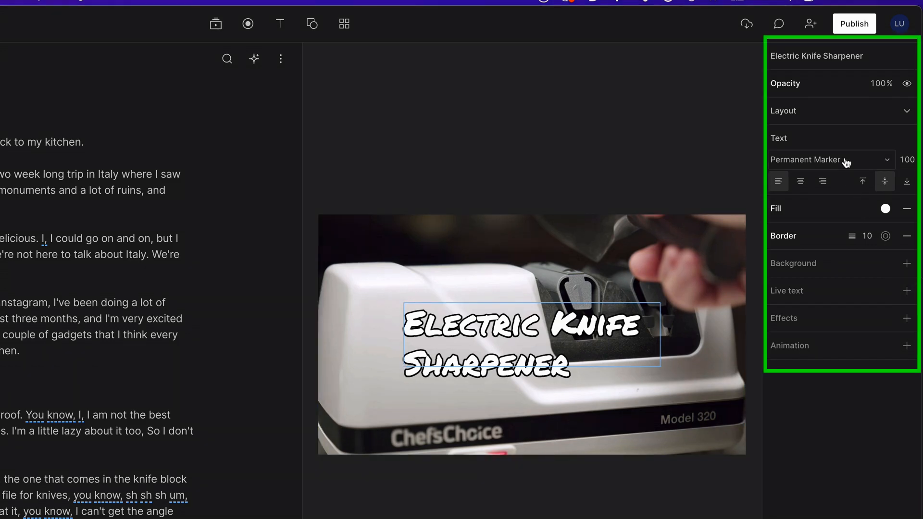
left_click(888, 163)
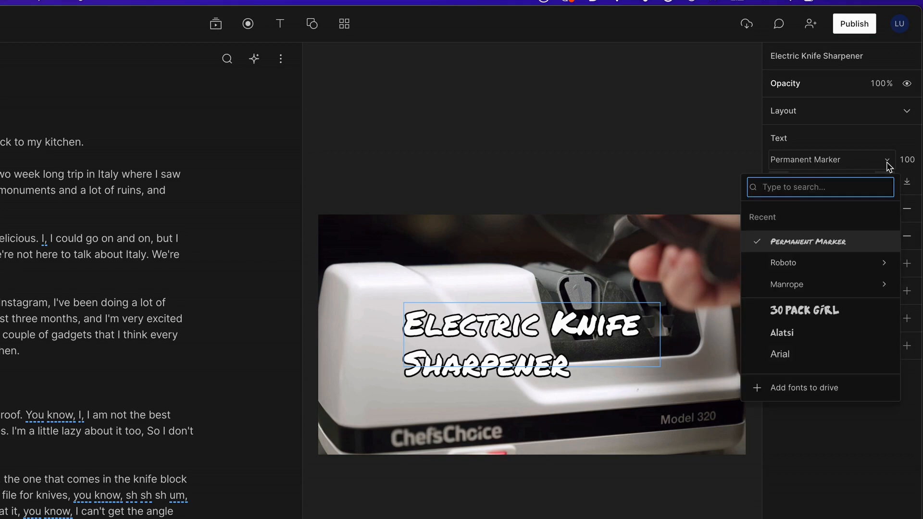
left_click(888, 166)
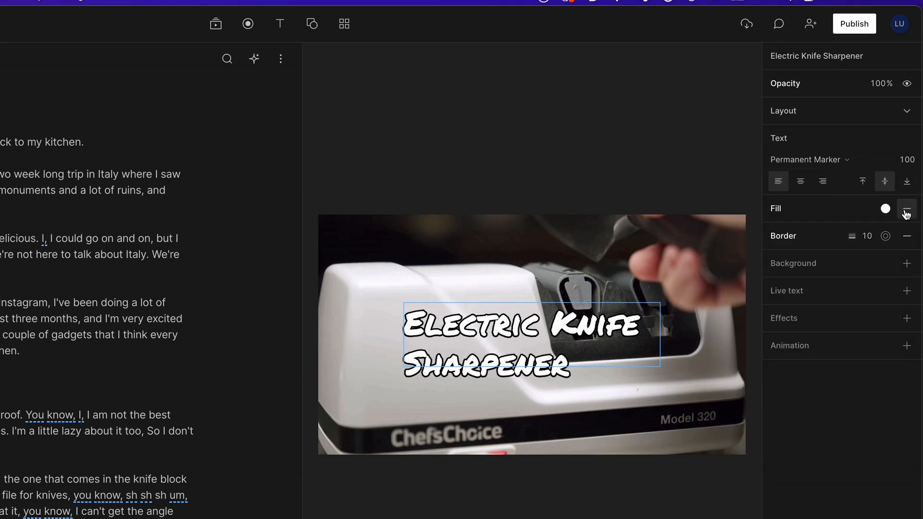
left_click(887, 211)
left_click(886, 209)
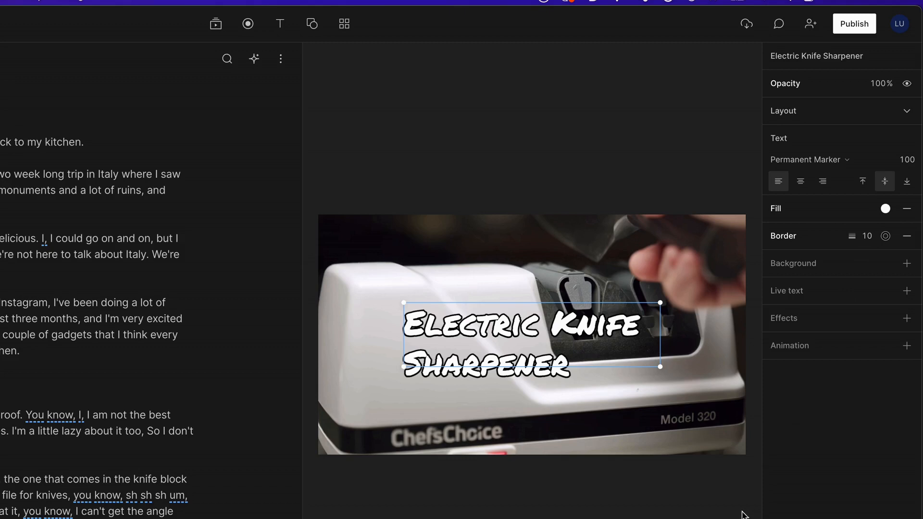
left_click(662, 449)
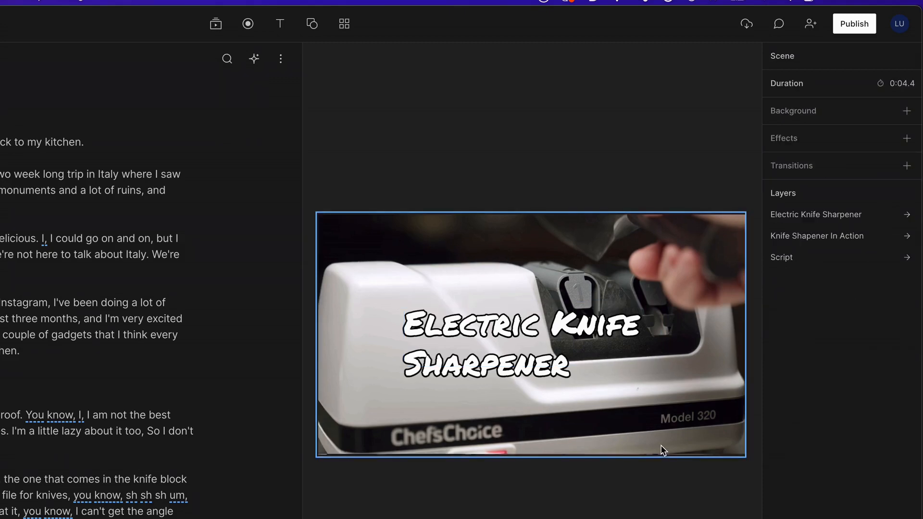
- Crop the knife sharpener video's left edge inward to reveal kitchen footage, then show video effects
left_click(662, 449)
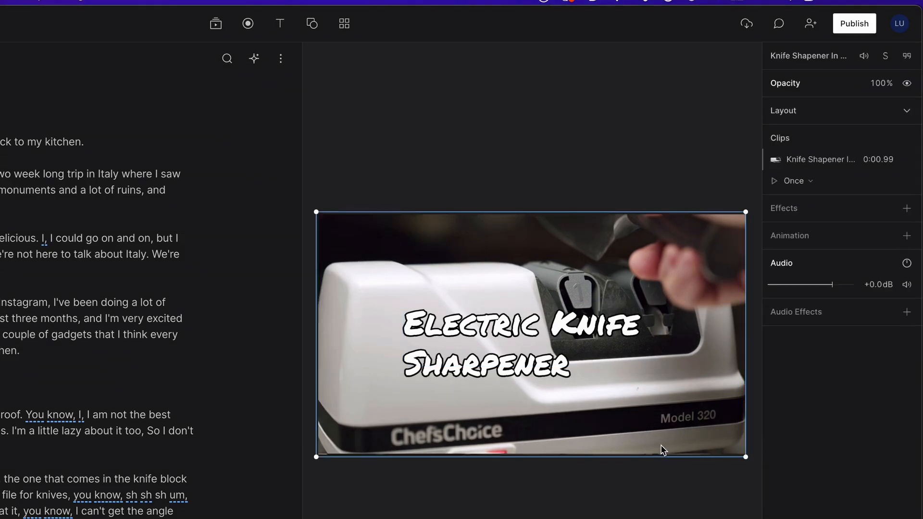
double_click(662, 450)
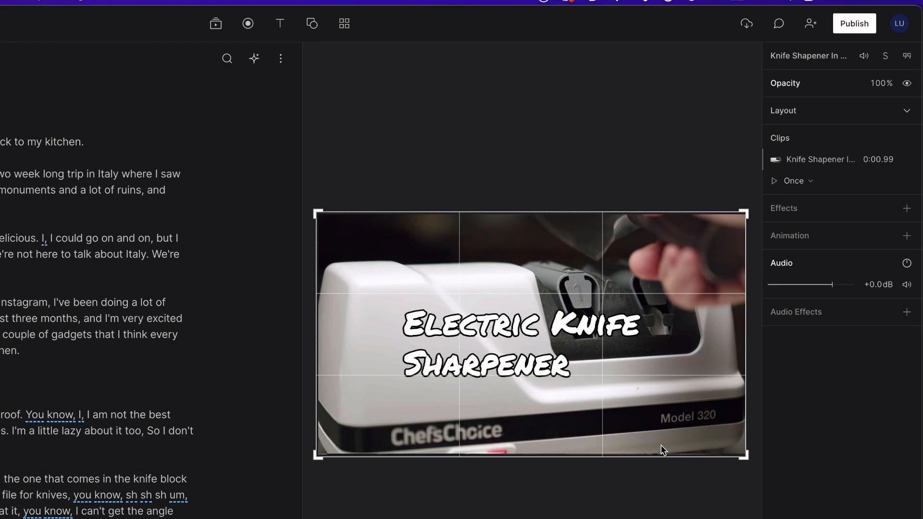
left_click(662, 449)
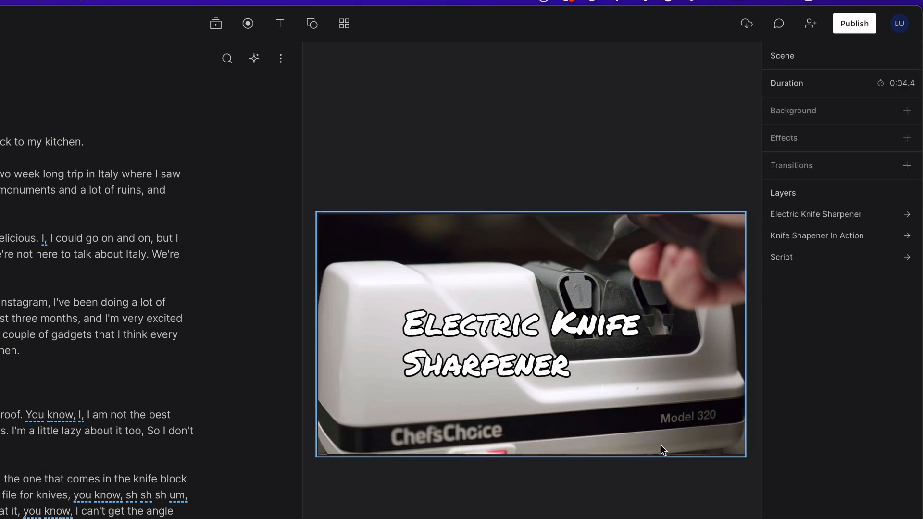
right_click(662, 449)
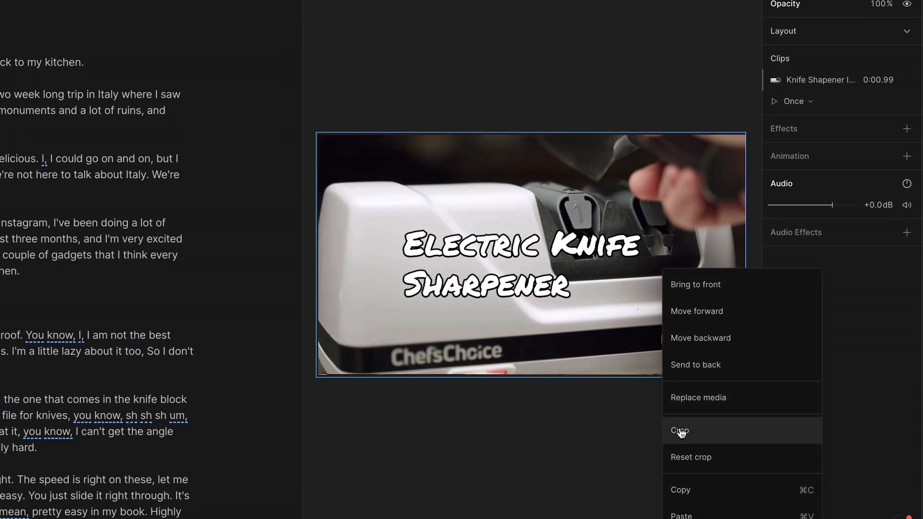
left_click(681, 430)
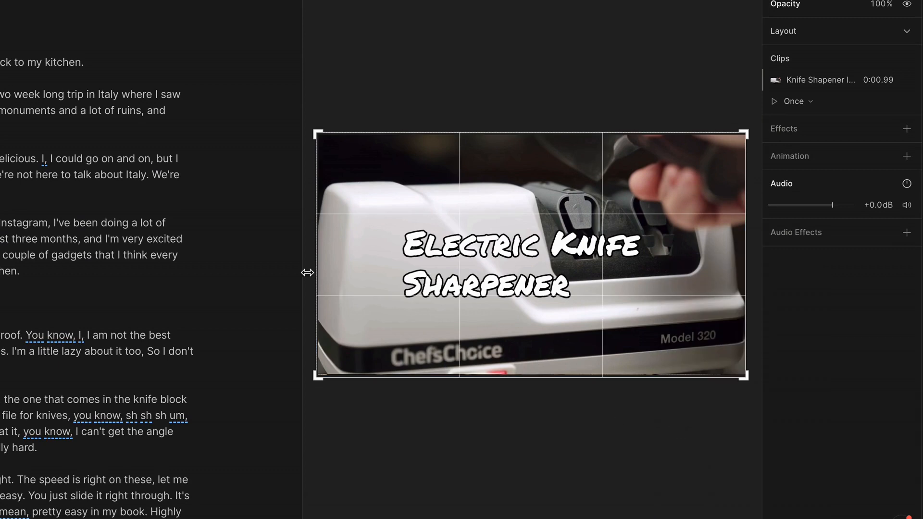
left_click_drag(315, 269, 430, 273)
double_click(483, 339)
right_click(483, 340)
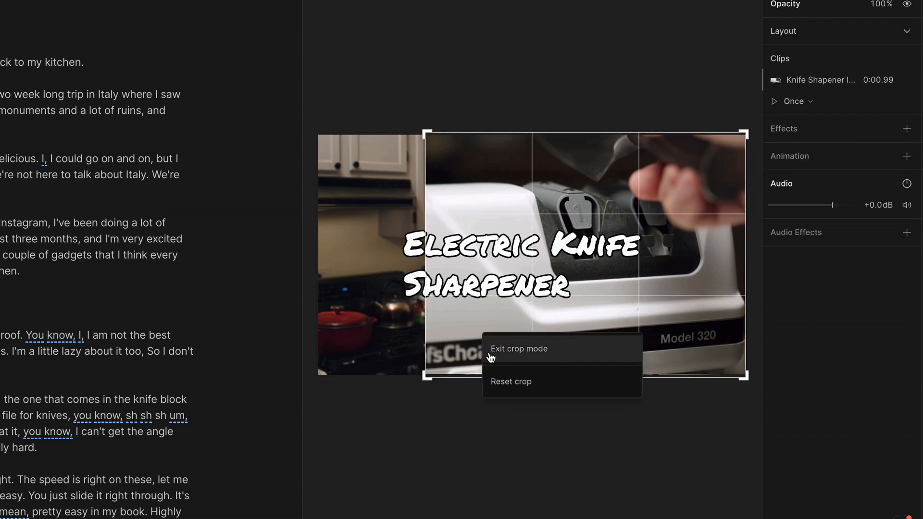
left_click(519, 348)
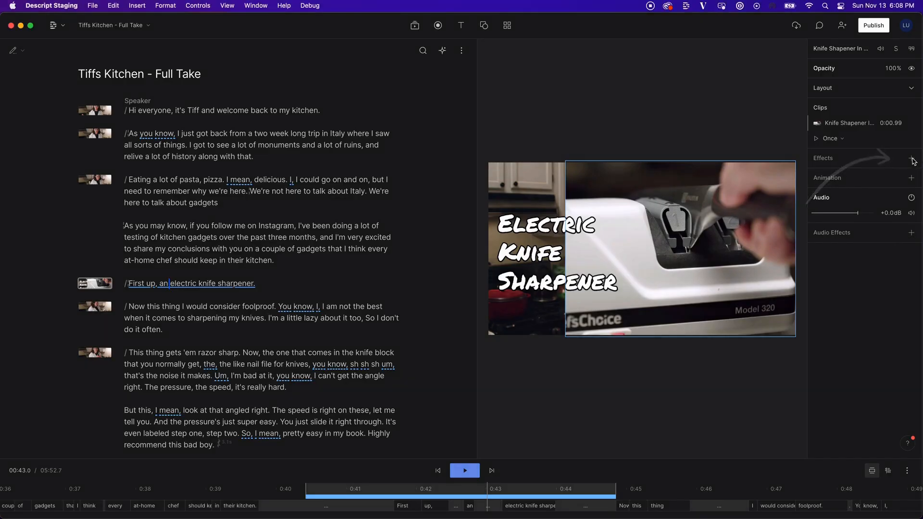
left_click(912, 160)
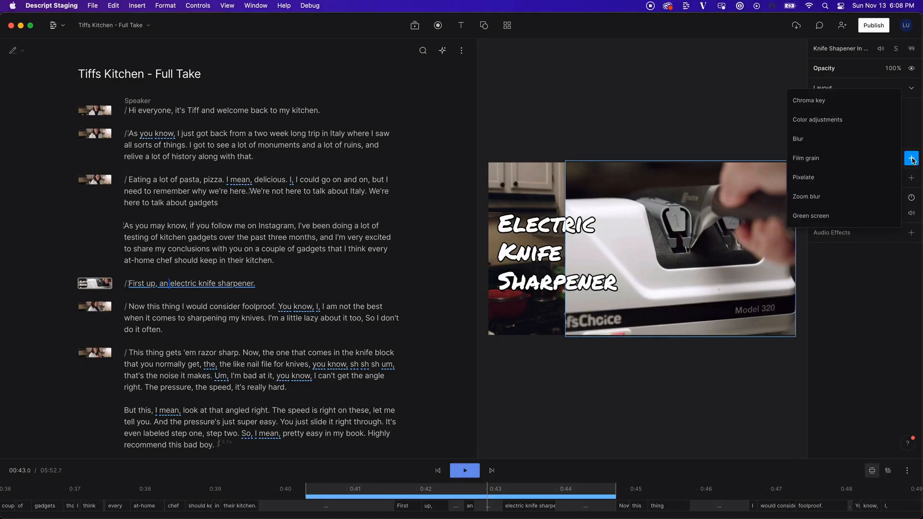